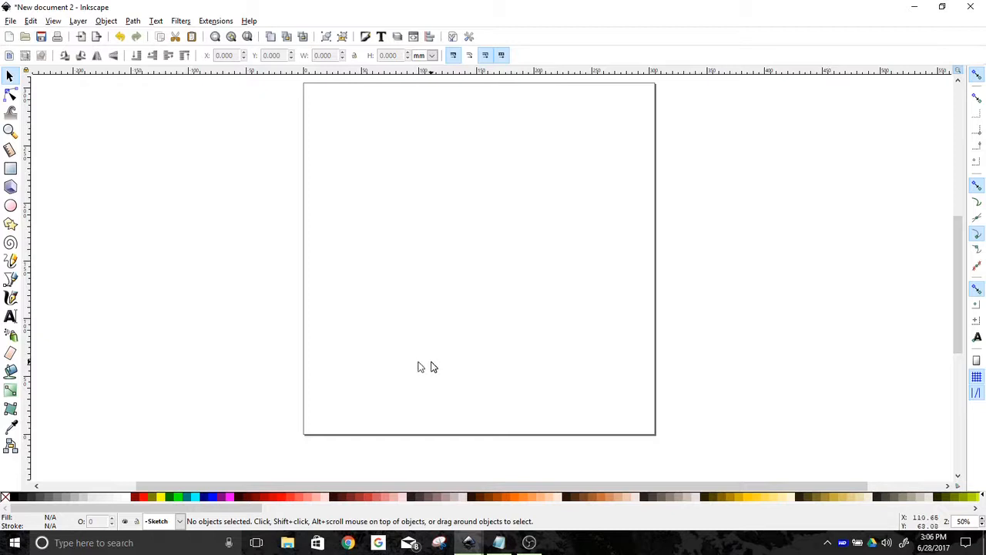
Pick the Rectangle tool and set no fill with a black stroke
{"action": "left_click", "coordinate": [12, 170]}
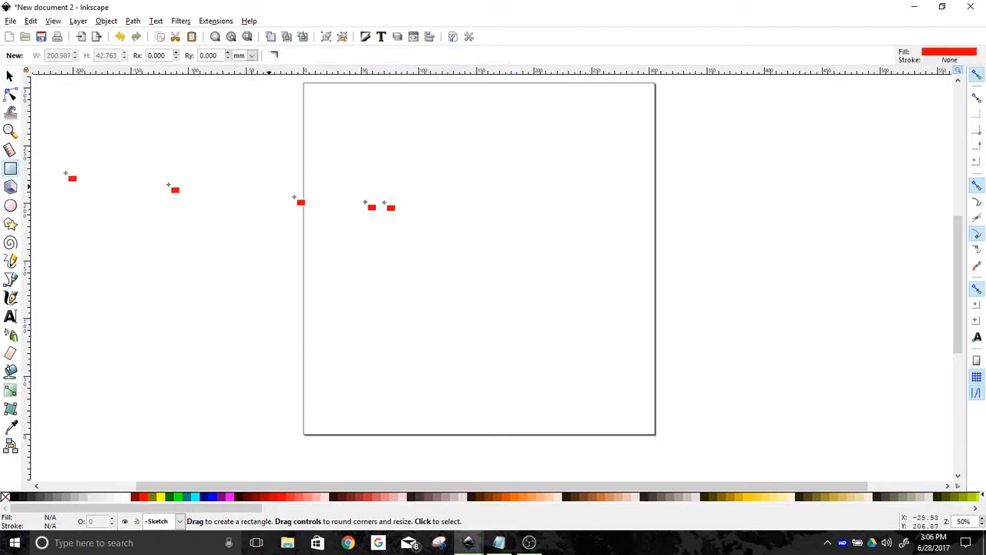
{"action": "left_click", "coordinate": [4, 498]}
{"action": "left_click", "coordinate": [14, 497], "text": "shift"}
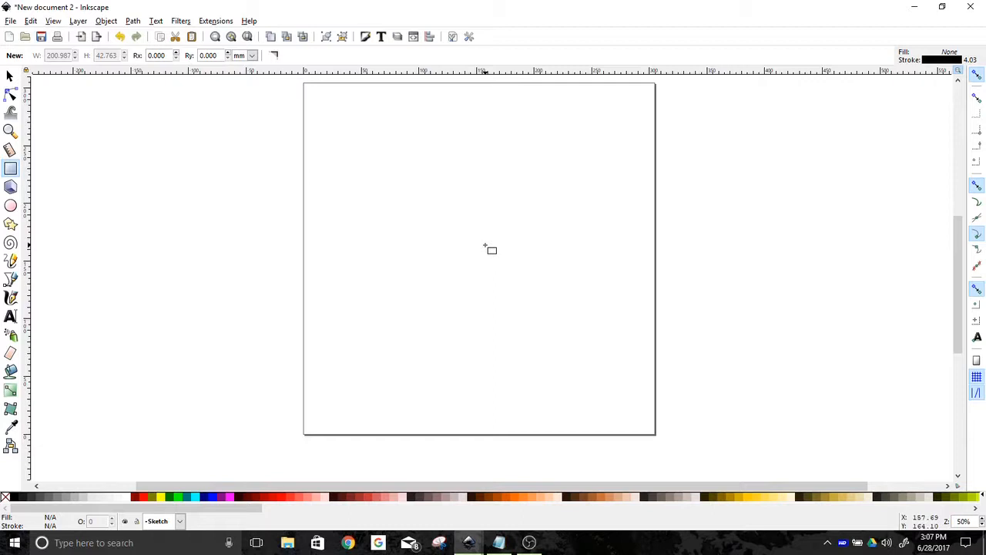
Turn off snapping and draw a rectangle about 226 × 50 mm across the upper middle of the page
{"action": "left_click", "coordinate": [977, 75]}
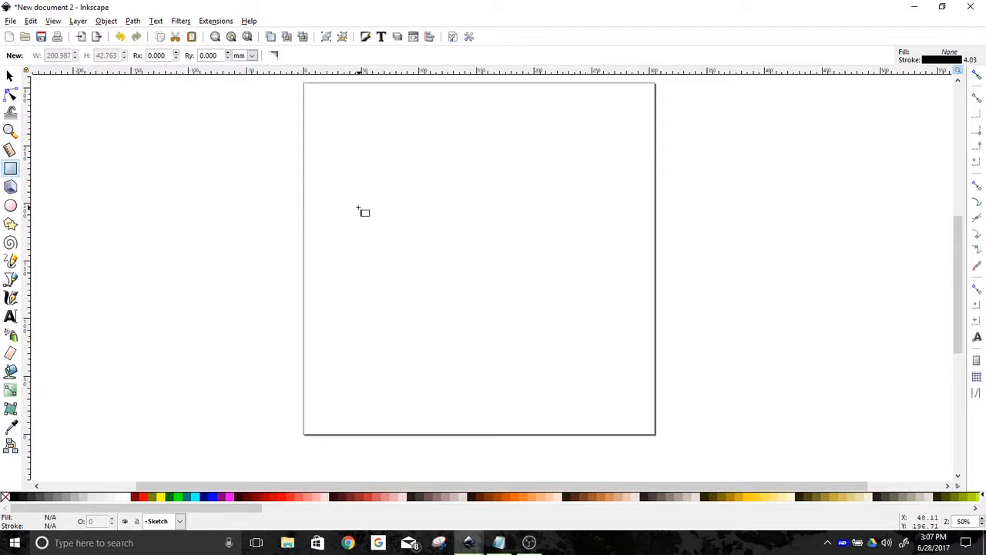
{"action": "mouse_move", "coordinate": [353, 205]}
{"action": "left_mouse_down"}
{"action": "mouse_move", "coordinate": [425, 250]}
{"action": "mouse_move", "coordinate": [568, 302]}
{"action": "mouse_move", "coordinate": [623, 266]}
{"action": "mouse_move", "coordinate": [615, 263]}
{"action": "left_mouse_up"}
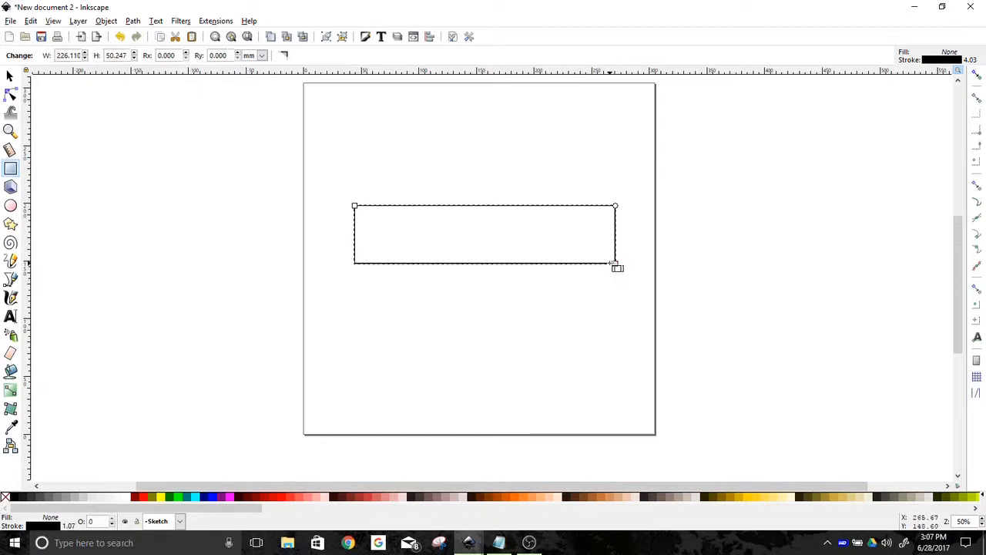
Draw an ellipse overlapping the rectangle with the Ellipse tool
{"action": "left_click", "coordinate": [11, 206]}
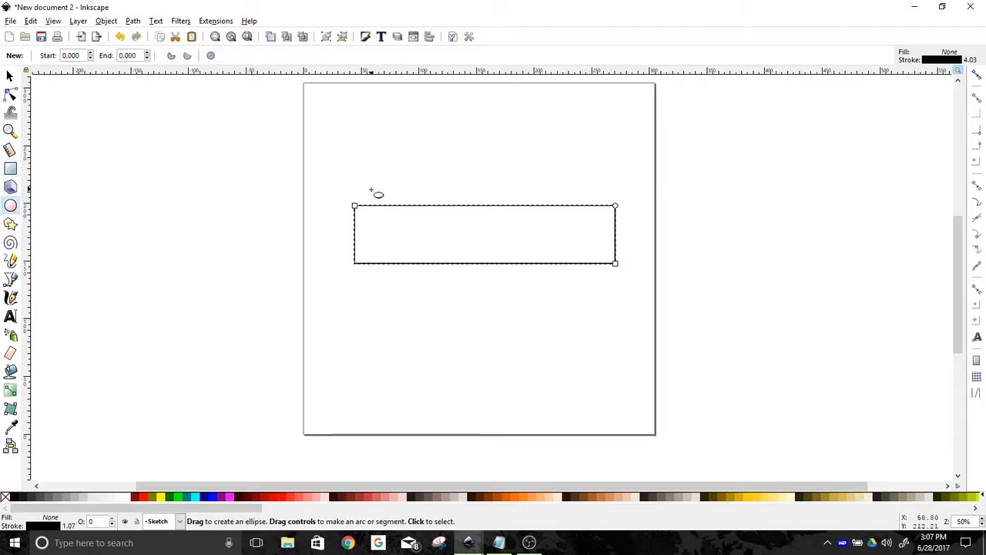
{"action": "left_click_drag", "start_coordinate": [373, 186], "coordinate": [608, 307]}
Select both shapes, open Align and Distribute, and set alignment relative to Last selected
{"action": "key", "text": "ctrl"}
{"action": "key", "text": "ctrl+a"}
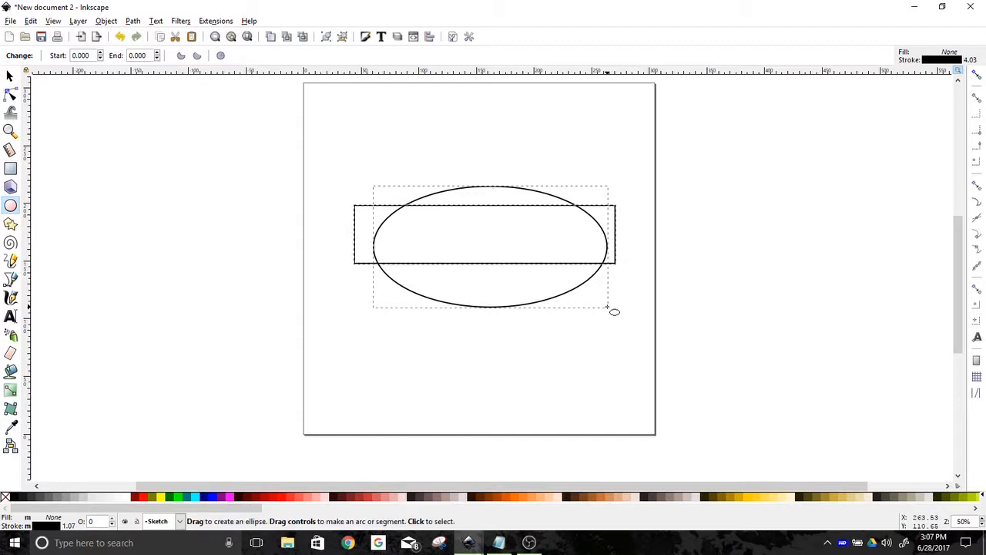
{"action": "left_click", "coordinate": [430, 37]}
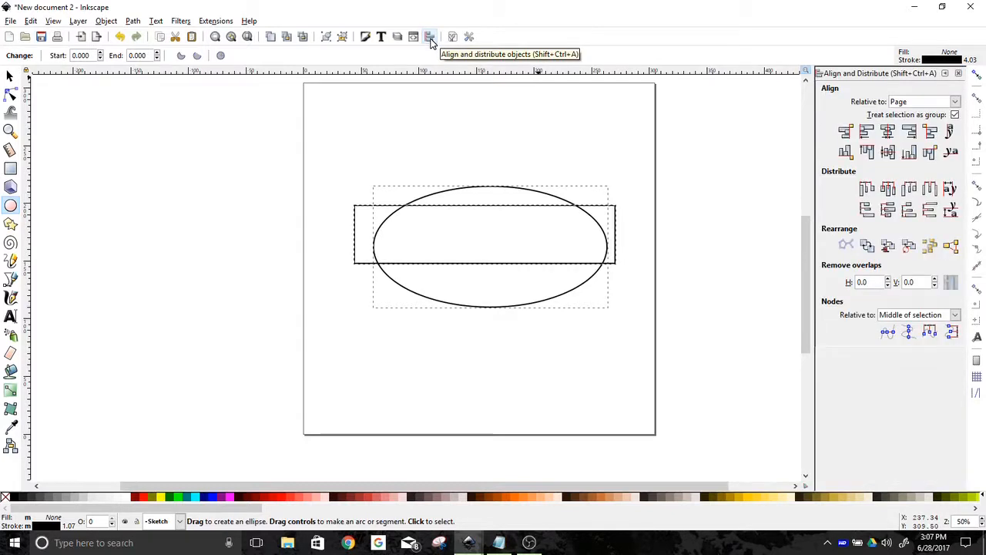
{"action": "left_click", "coordinate": [956, 113]}
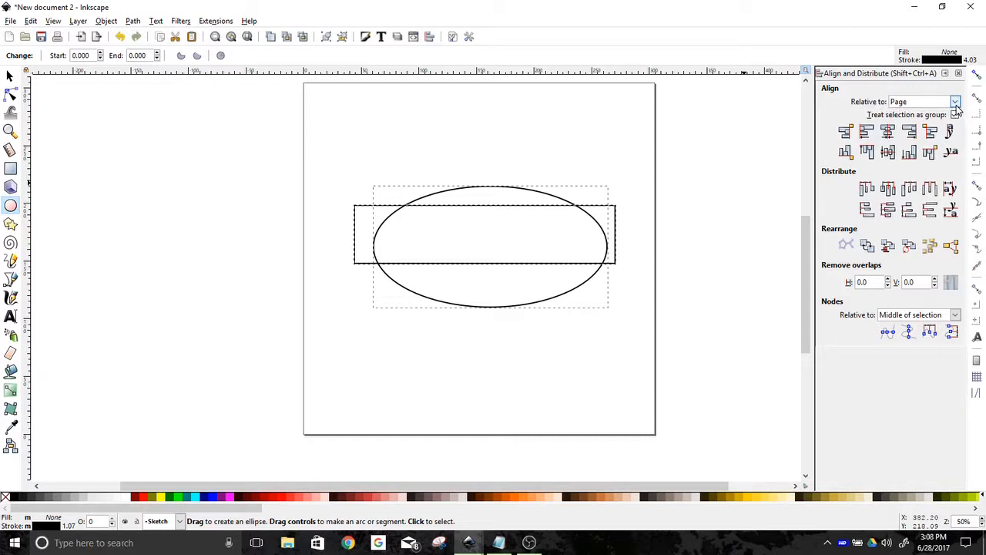
{"action": "left_click", "coordinate": [956, 113]}
{"action": "left_click", "coordinate": [957, 103]}
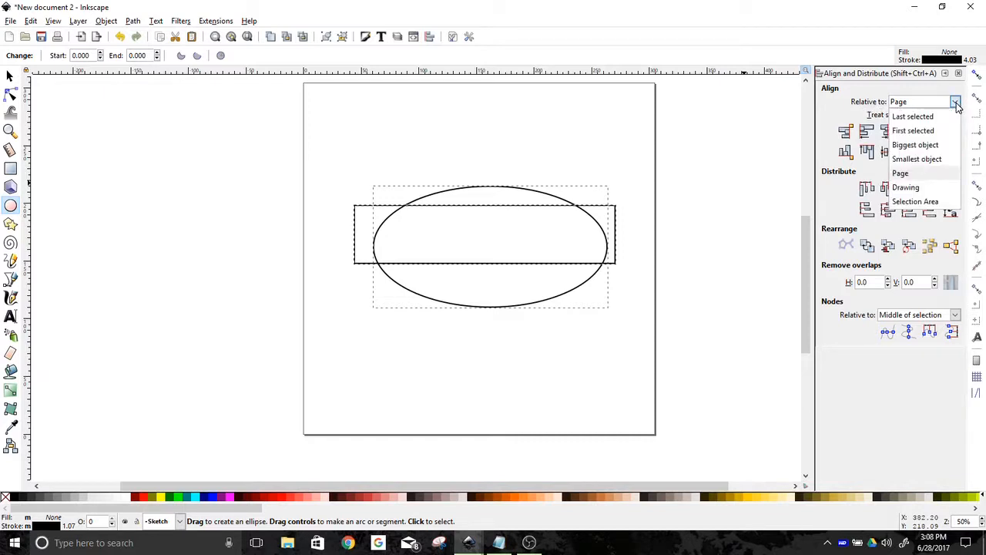
{"action": "left_click", "coordinate": [947, 122]}
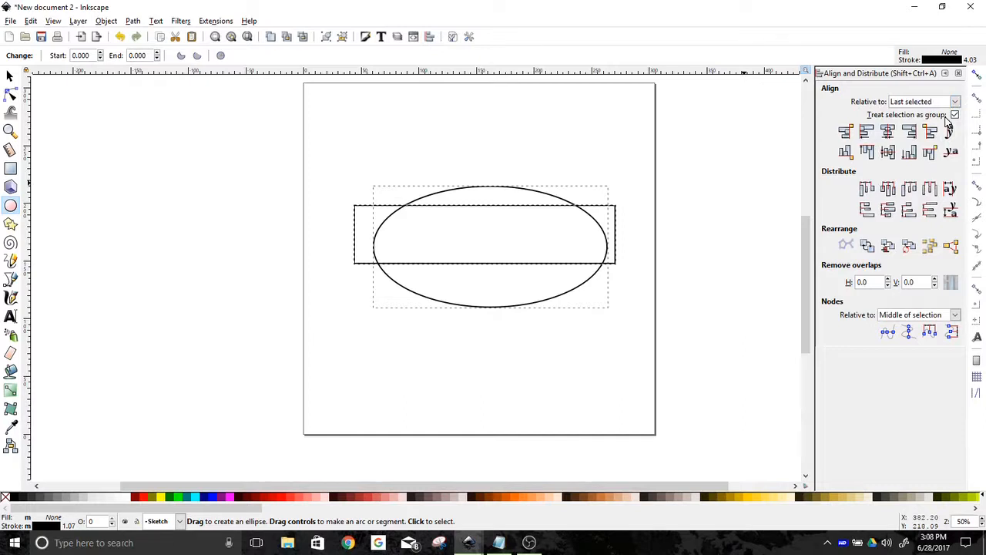
Center the shapes on the vertical and horizontal axes and close the dock
{"action": "left_click", "coordinate": [888, 132]}
{"action": "left_click", "coordinate": [888, 152]}
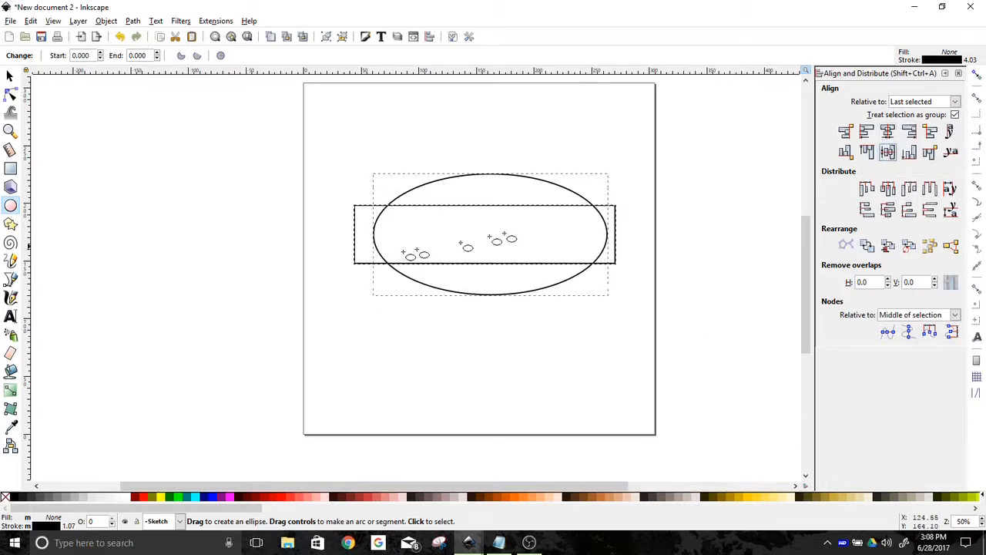
{"action": "left_click", "coordinate": [959, 74]}
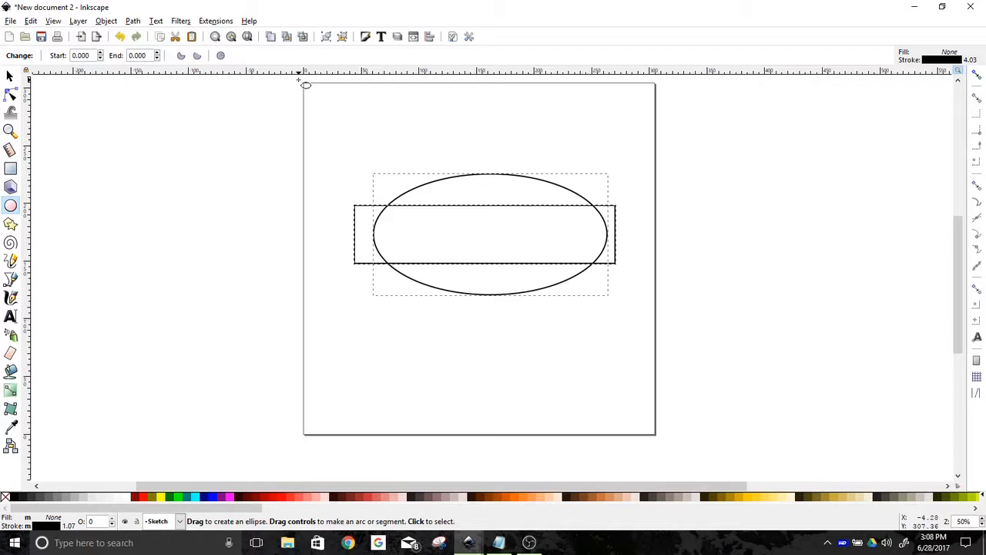
{"action": "left_click", "coordinate": [133, 22]}
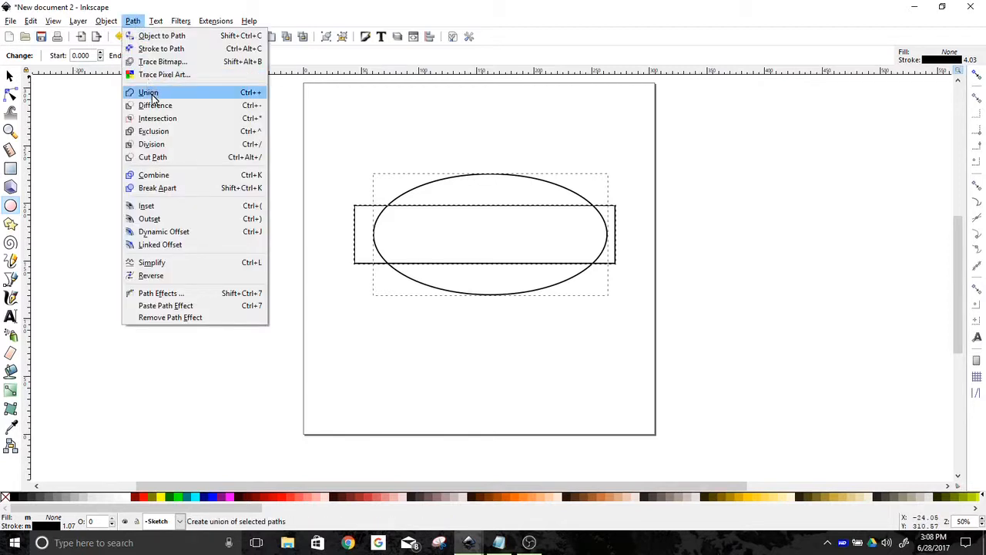
{"action": "left_click", "coordinate": [149, 92]}
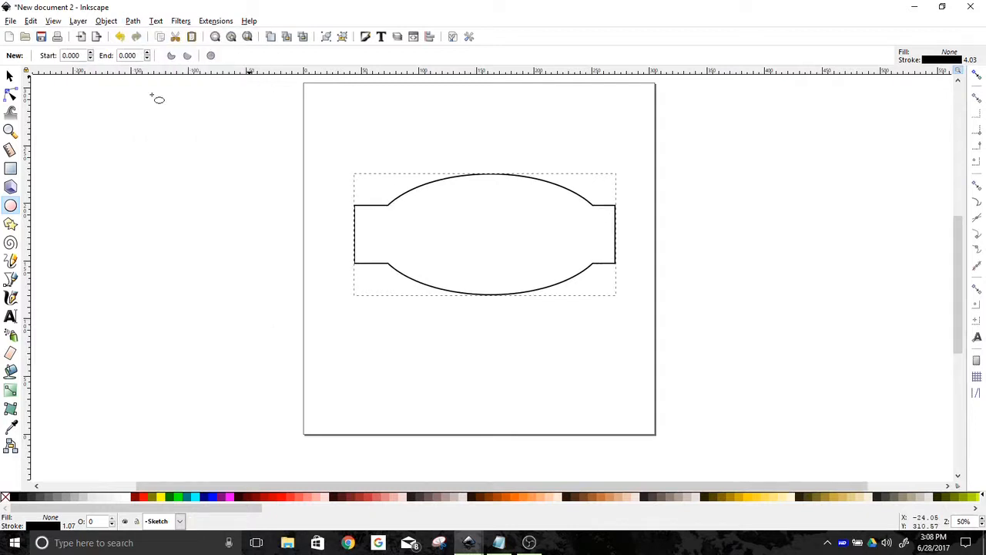
{"action": "key", "text": "ctrl+z"}
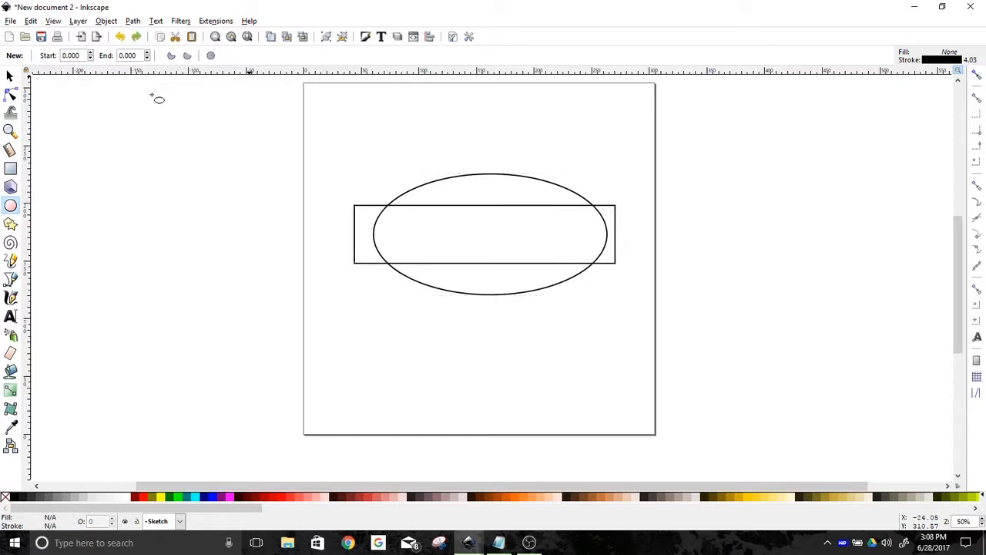
Select both shapes and center them on both axes individually, with Treat selection as group turned off
{"action": "left_click", "coordinate": [430, 36]}
{"action": "key", "text": "ctrl+a"}
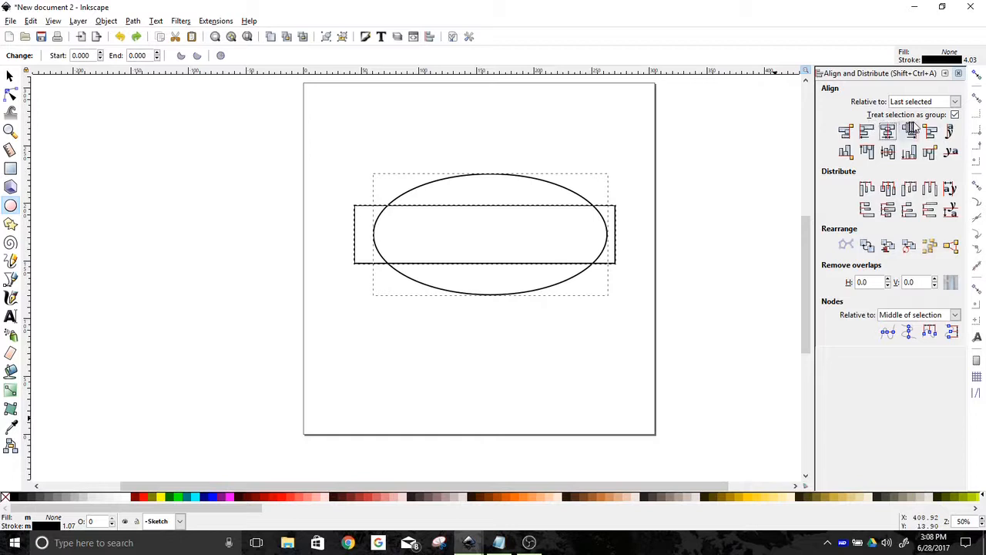
{"action": "left_click", "coordinate": [955, 114]}
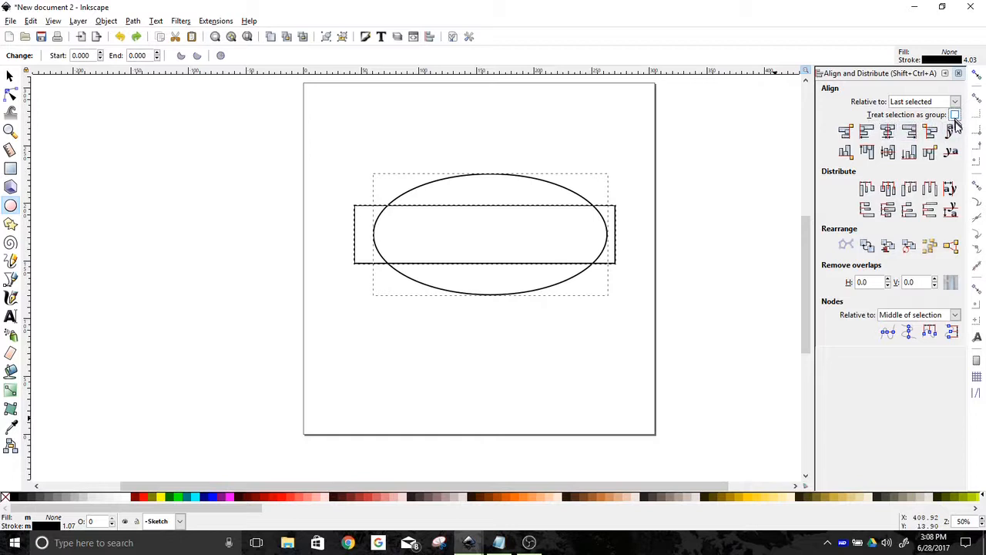
{"action": "left_click", "coordinate": [888, 132]}
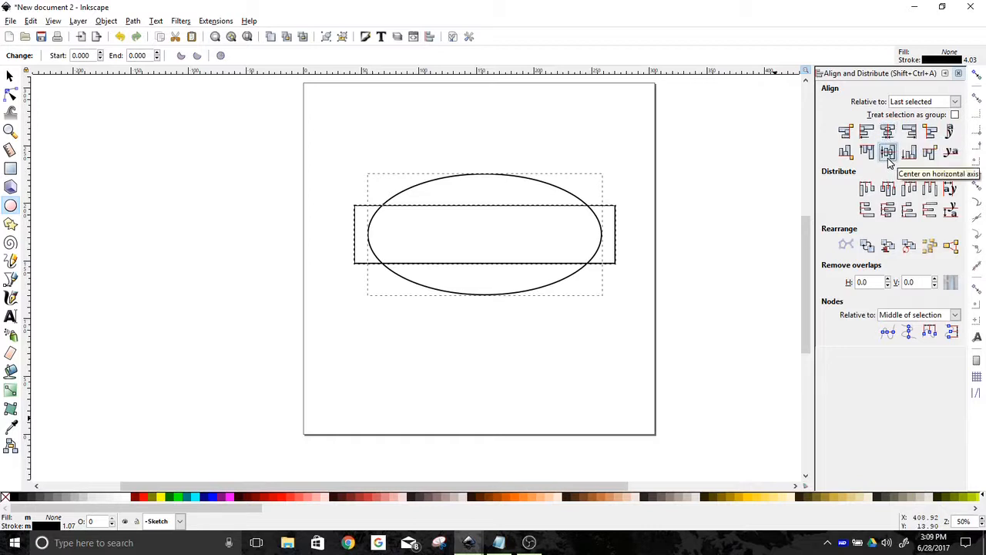
{"action": "left_click", "coordinate": [888, 152]}
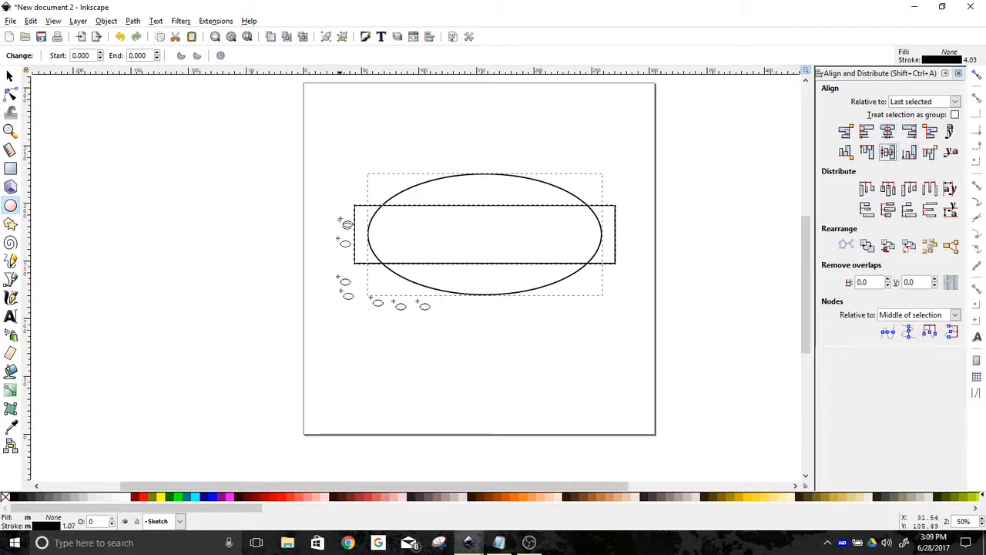
Union the rectangle and ellipse into one path
{"action": "left_click", "coordinate": [132, 21]}
{"action": "left_click", "coordinate": [144, 93]}
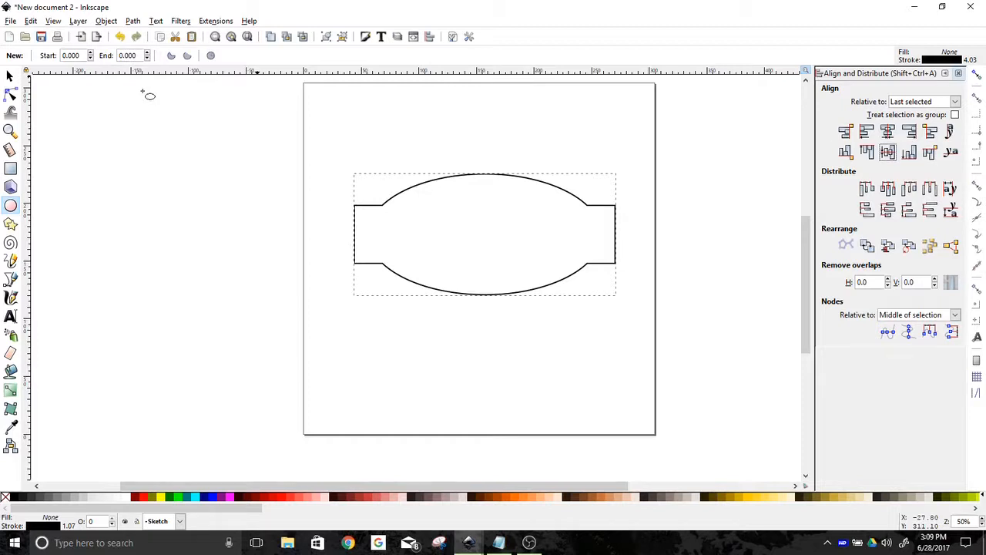
Delete the four nodes where the ellipse meets the rectangle's sides using the Node tool
{"action": "left_click", "coordinate": [11, 96]}
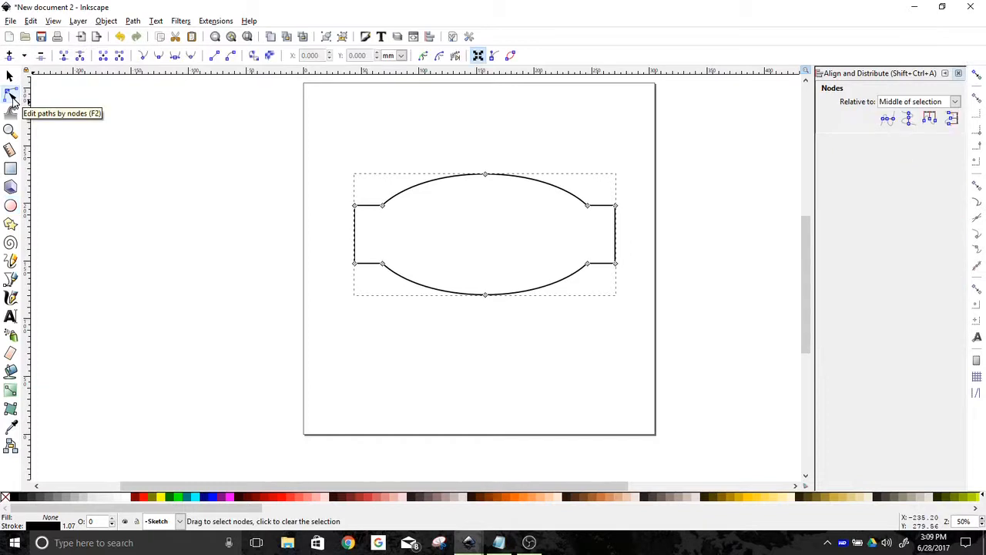
{"action": "left_click_drag", "start_coordinate": [372, 185], "coordinate": [402, 308]}
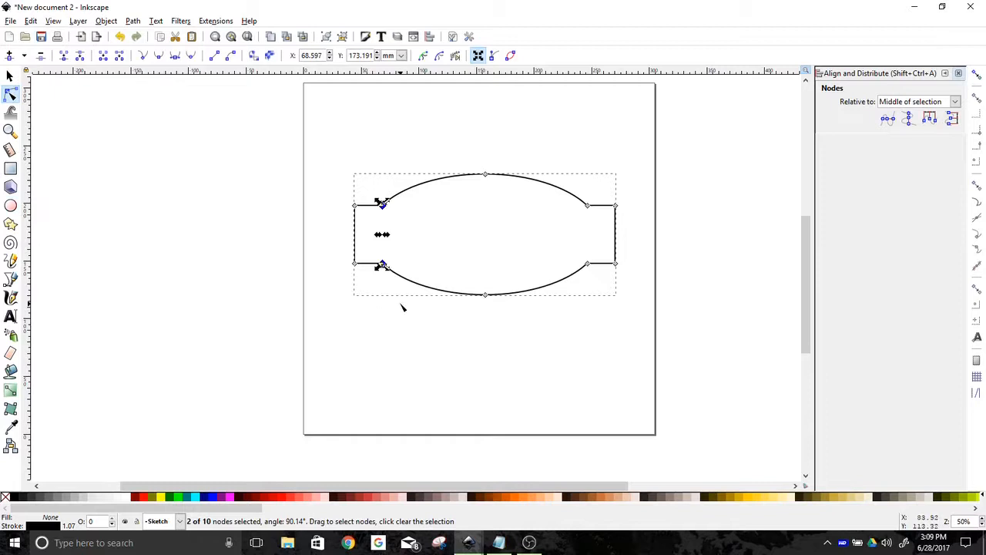
{"action": "left_click_drag", "start_coordinate": [574, 185], "coordinate": [602, 312]}
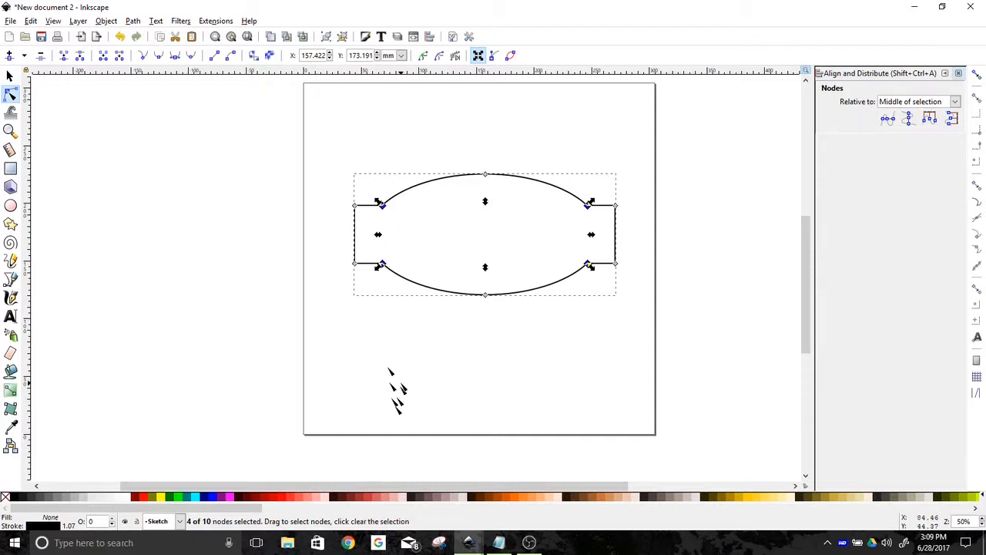
{"action": "key", "text": "Delete"}
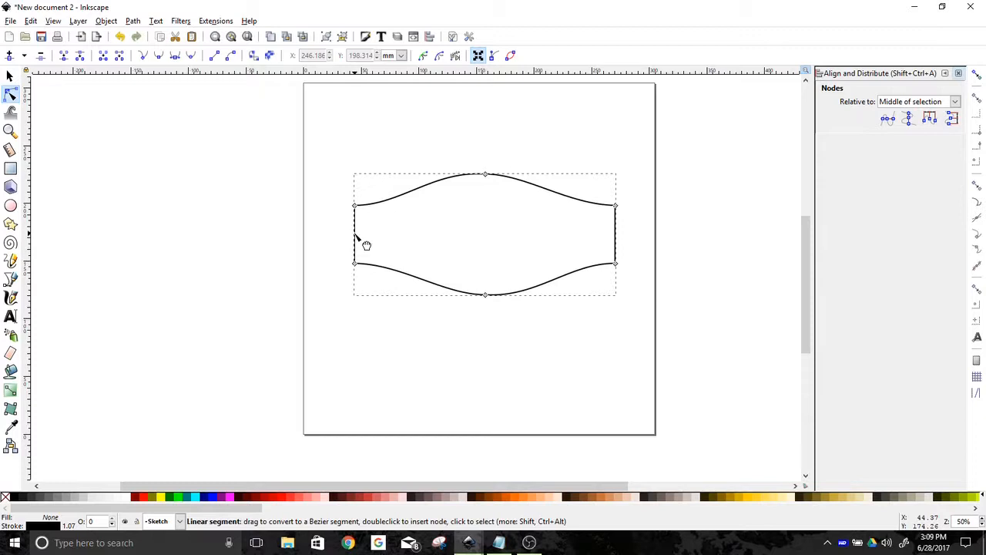
Bend the straight left and right side segments outward into curves
{"action": "mouse_move", "coordinate": [355, 235]}
{"action": "left_mouse_down"}
{"action": "mouse_move", "coordinate": [347, 235]}
{"action": "mouse_move", "coordinate": [354, 248]}
{"action": "left_mouse_up"}
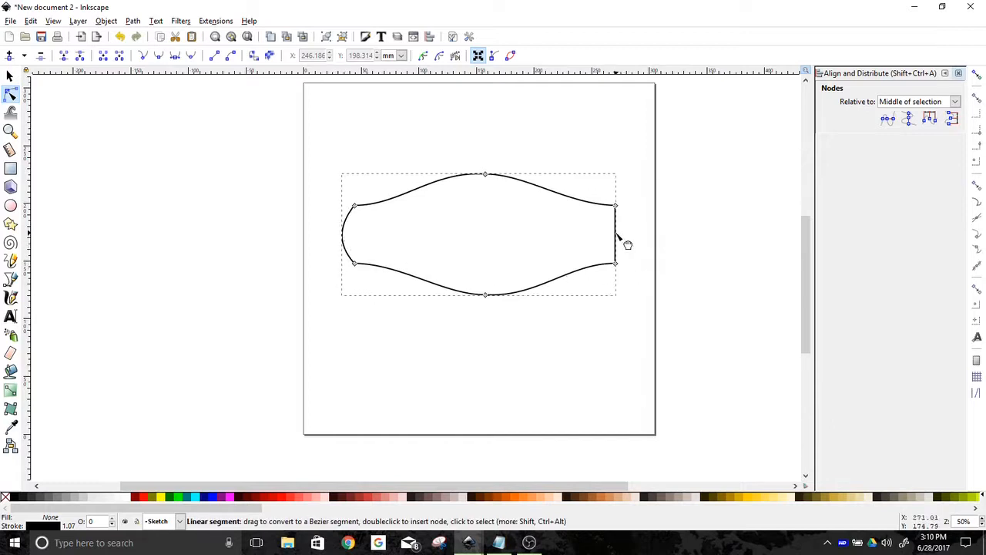
{"action": "left_click_drag", "start_coordinate": [615, 235], "coordinate": [626, 238]}
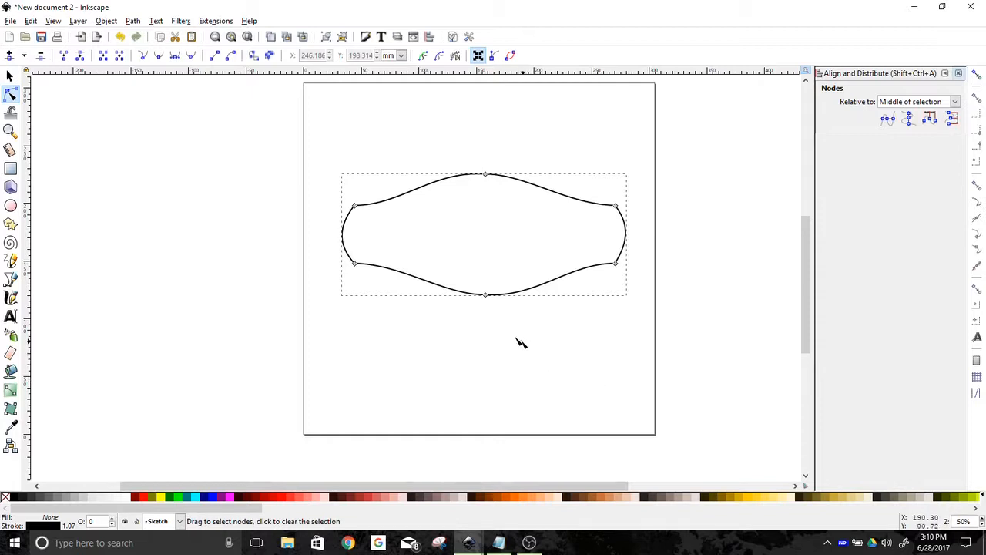
Align the left pair and the right pair of side nodes vertically
{"action": "left_click_drag", "start_coordinate": [328, 180], "coordinate": [364, 293]}
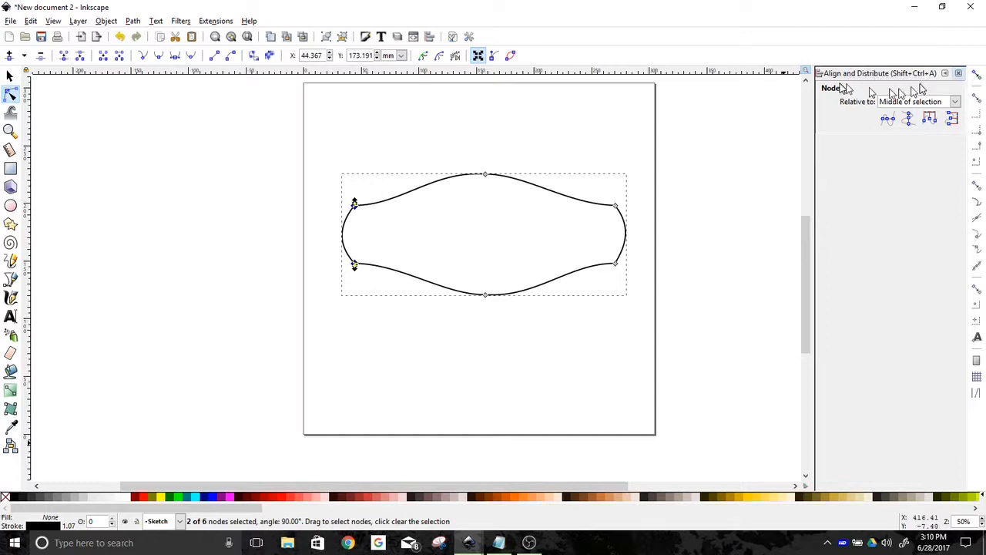
{"action": "left_click", "coordinate": [910, 128]}
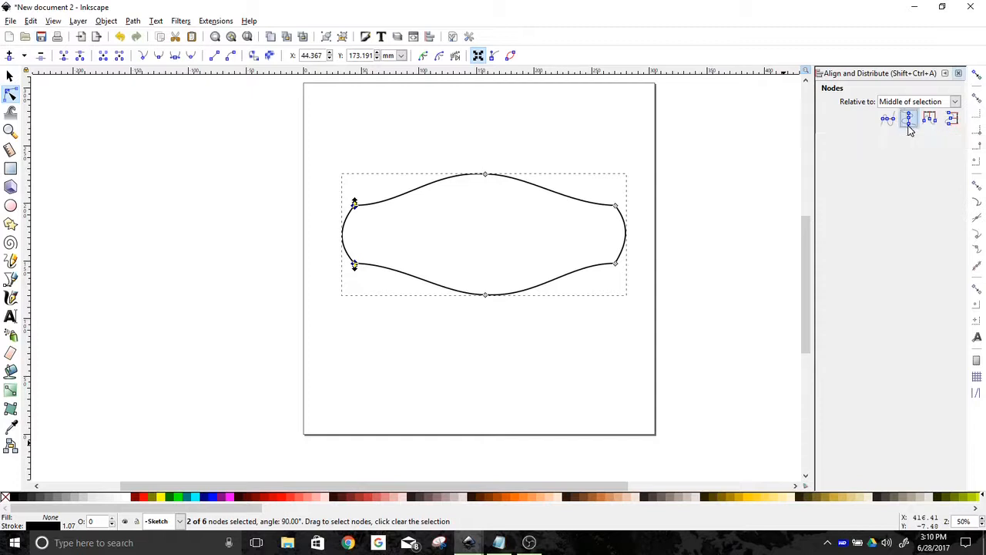
{"action": "left_click_drag", "start_coordinate": [604, 192], "coordinate": [644, 297]}
{"action": "left_click", "coordinate": [909, 120]}
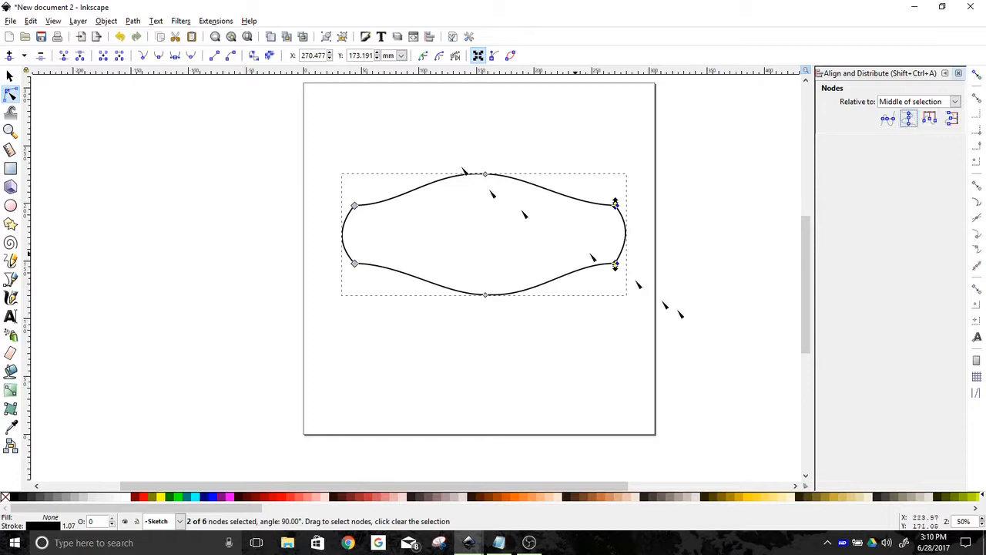
Align the top and bottom middle nodes vertically, then deselect the nodes
{"action": "left_click_drag", "start_coordinate": [463, 128], "coordinate": [535, 400]}
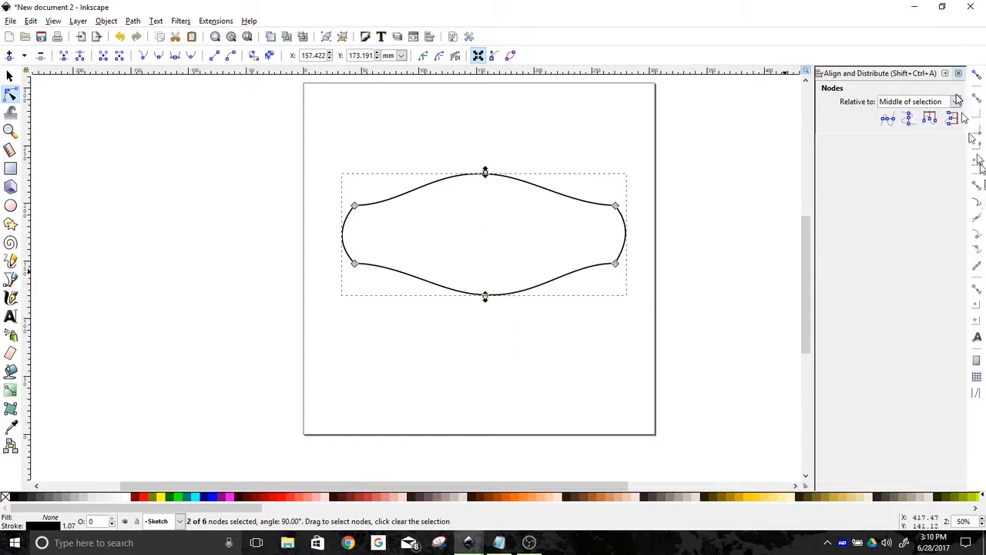
{"action": "left_click", "coordinate": [908, 118]}
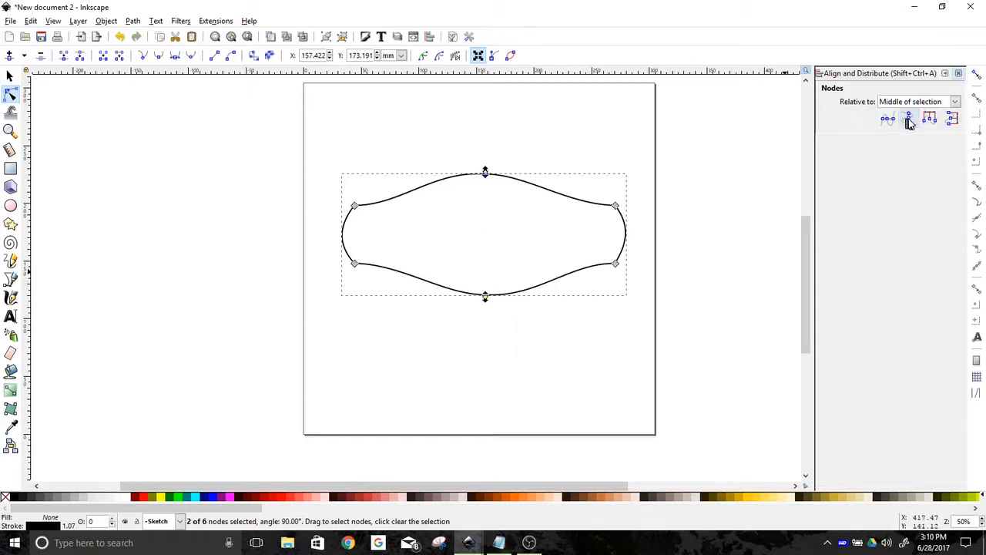
{"action": "left_click", "coordinate": [436, 354]}
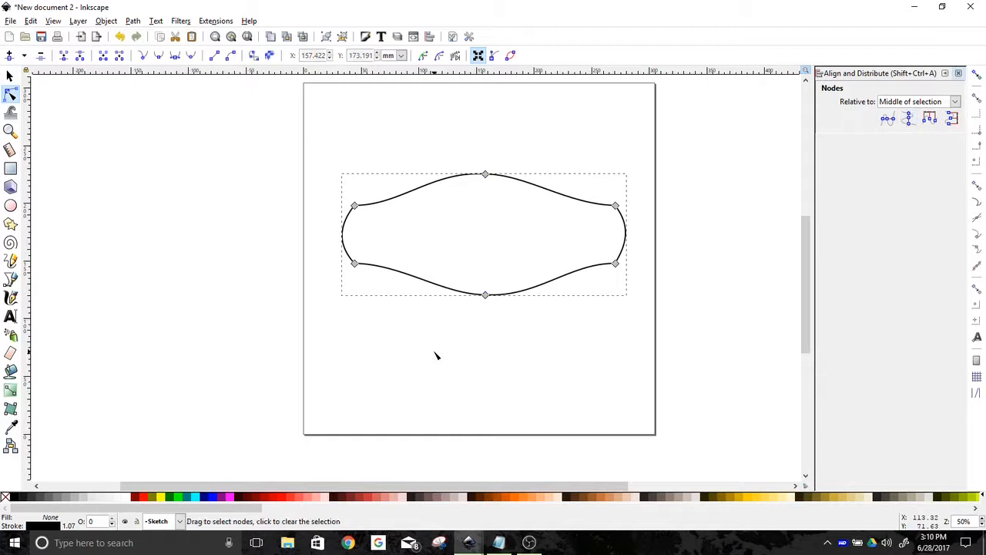
{"action": "left_click", "coordinate": [436, 355]}
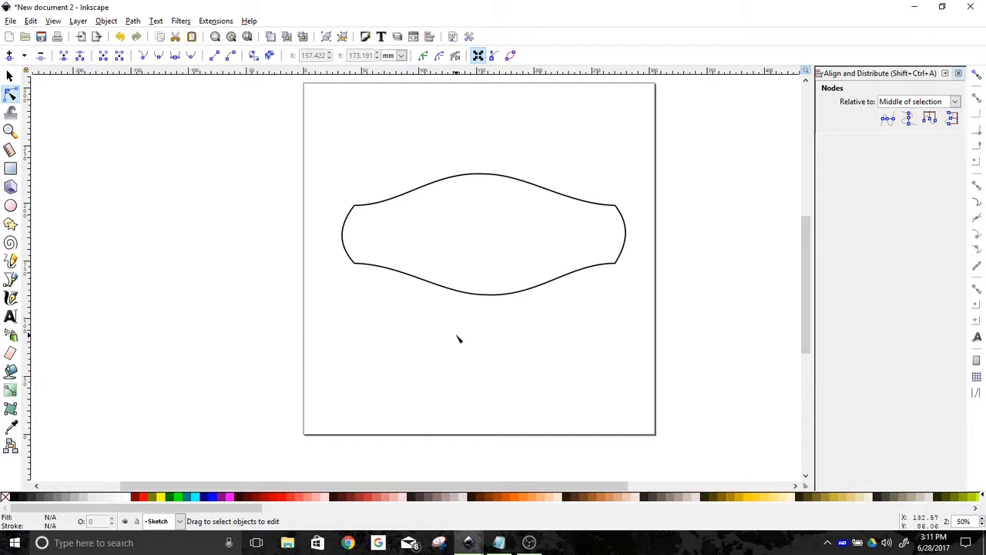
Type the text BUTTERMILK in capitals below the shape with the Text tool
{"action": "left_click", "coordinate": [11, 317]}
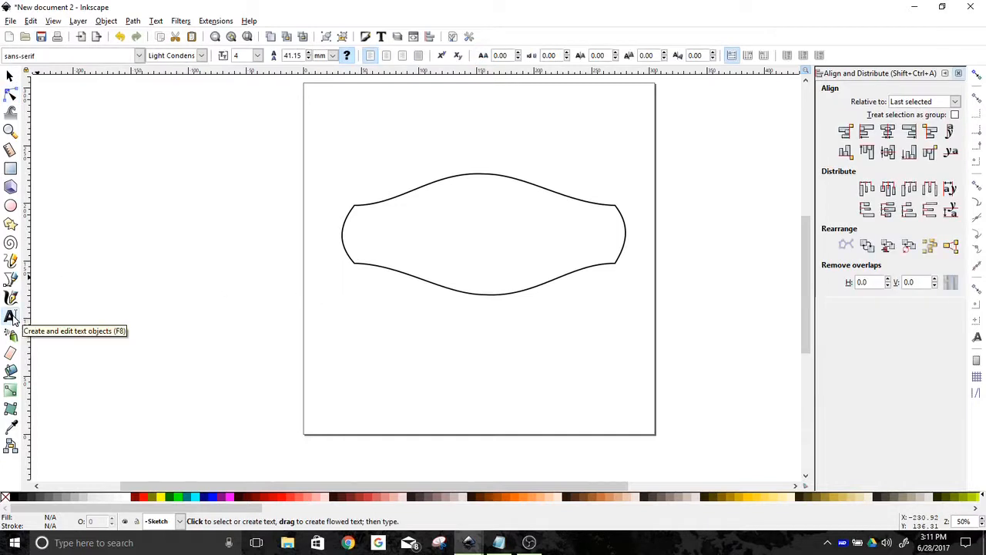
{"action": "left_click", "coordinate": [397, 320]}
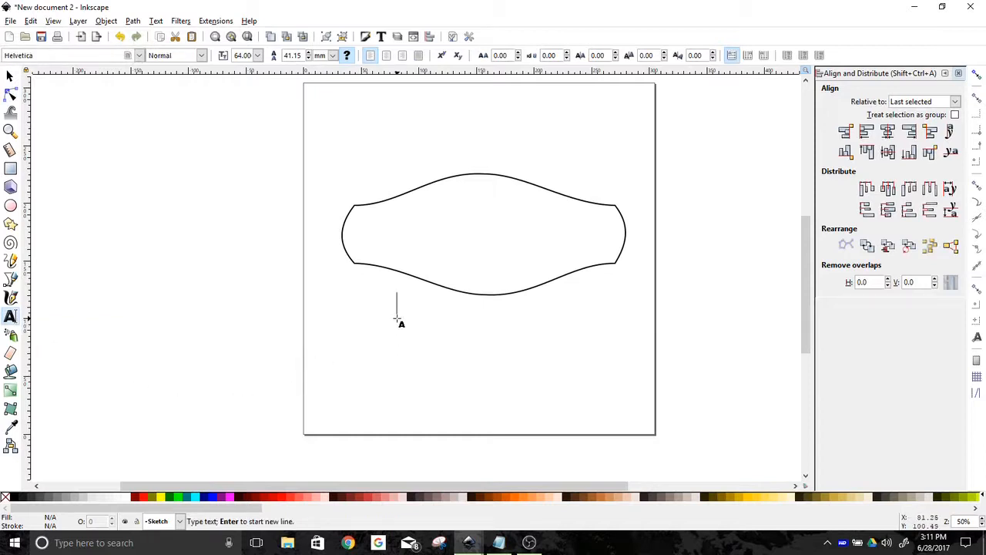
{"action": "key", "text": "Caps_Lock"}
{"action": "type", "text": "BUTTERMILK"}
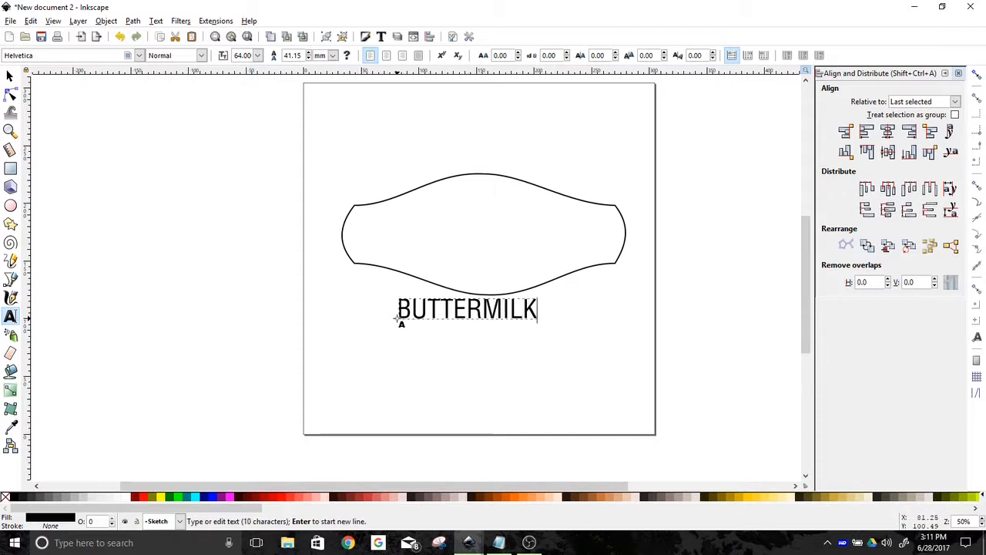
Set the BUTTERMILK text's font to Great Lakes NF
{"action": "left_click", "coordinate": [139, 56]}
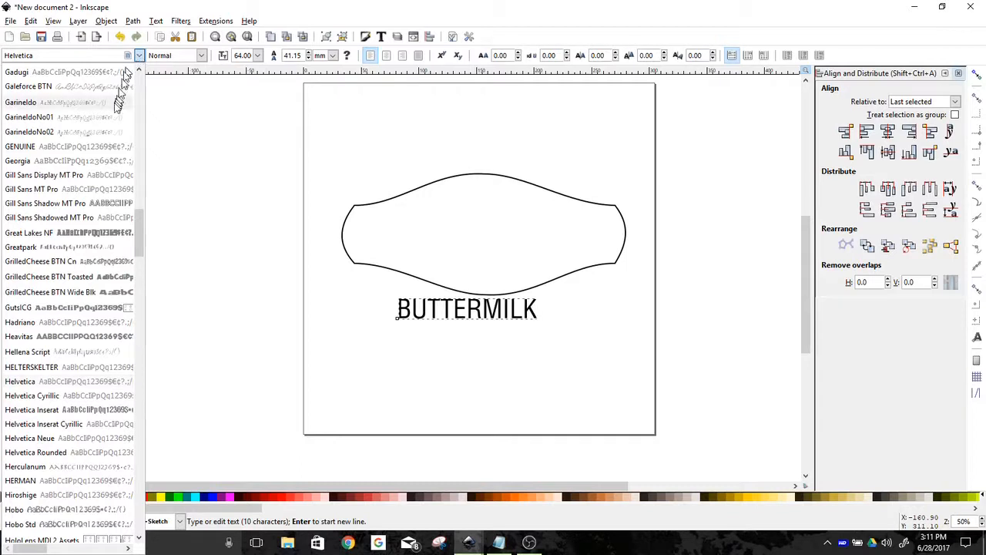
{"action": "left_click", "coordinate": [92, 233]}
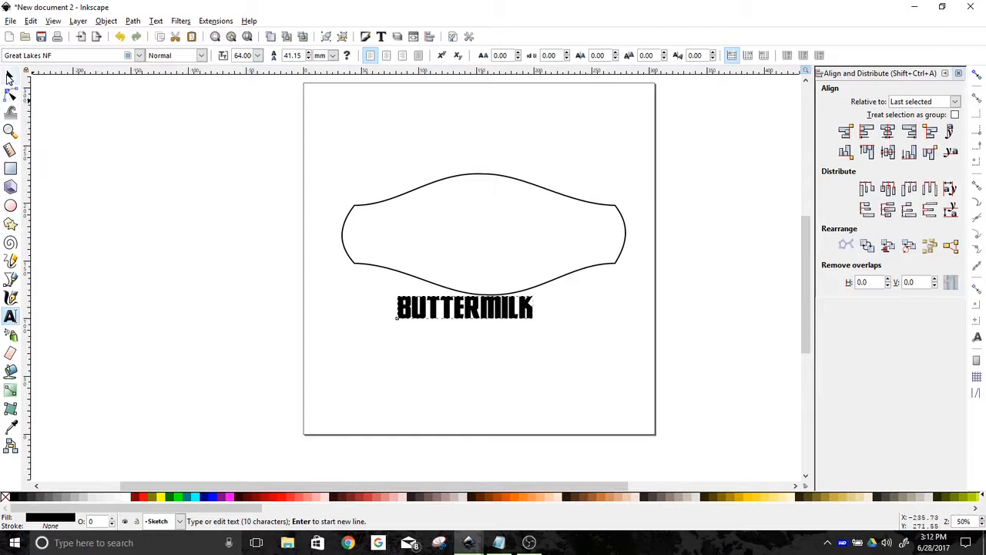
{"action": "left_click", "coordinate": [9, 74]}
Move BUTTERMILK into the middle of the badge and enlarge it to about 220 mm wide so it fills the shape
{"action": "left_click_drag", "start_coordinate": [481, 303], "coordinate": [437, 225]}
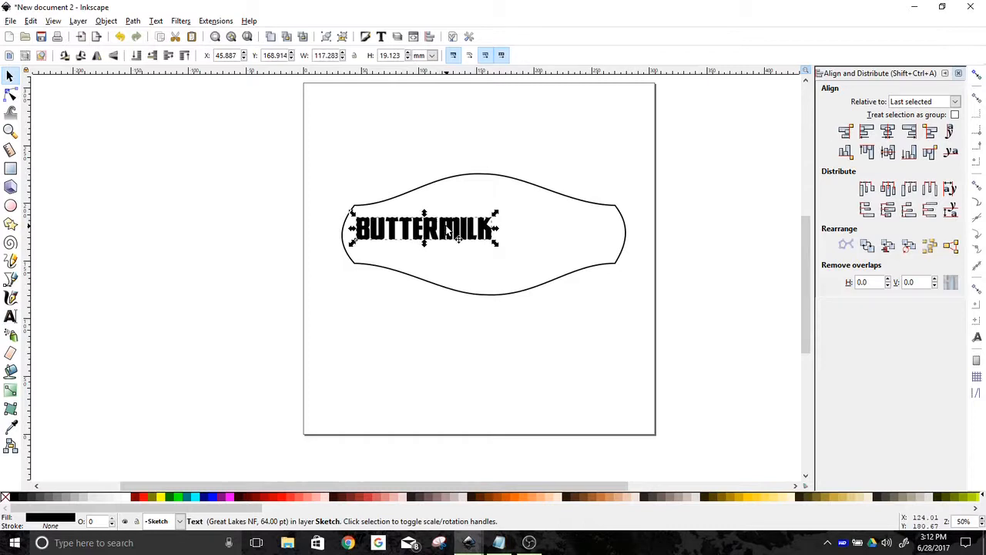
{"action": "left_click_drag", "start_coordinate": [476, 237], "coordinate": [614, 305]}
{"action": "key", "text": "Down"}
{"action": "key", "text": "Down"}
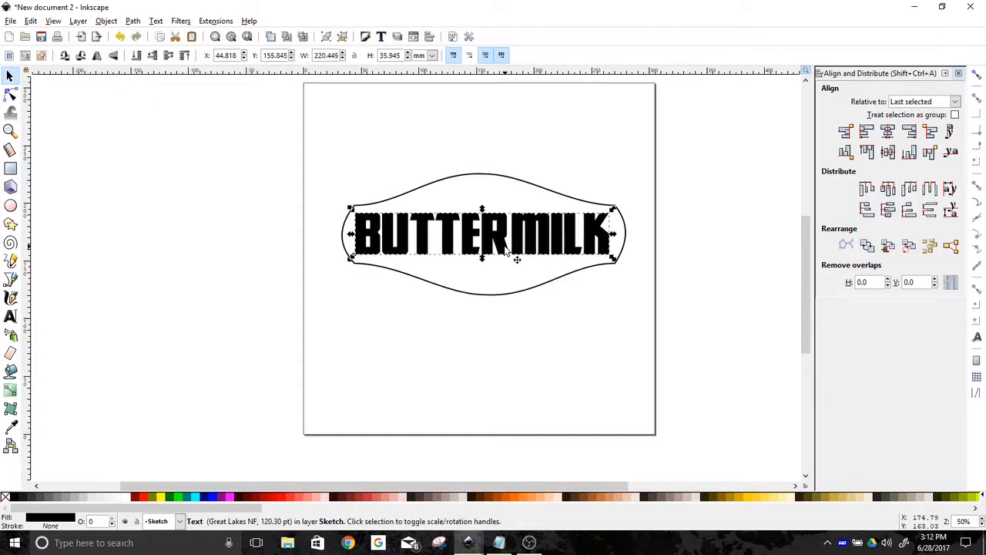
{"action": "key", "text": "Down"}
{"action": "key", "text": "Up"}
{"action": "left_click", "coordinate": [457, 382]}
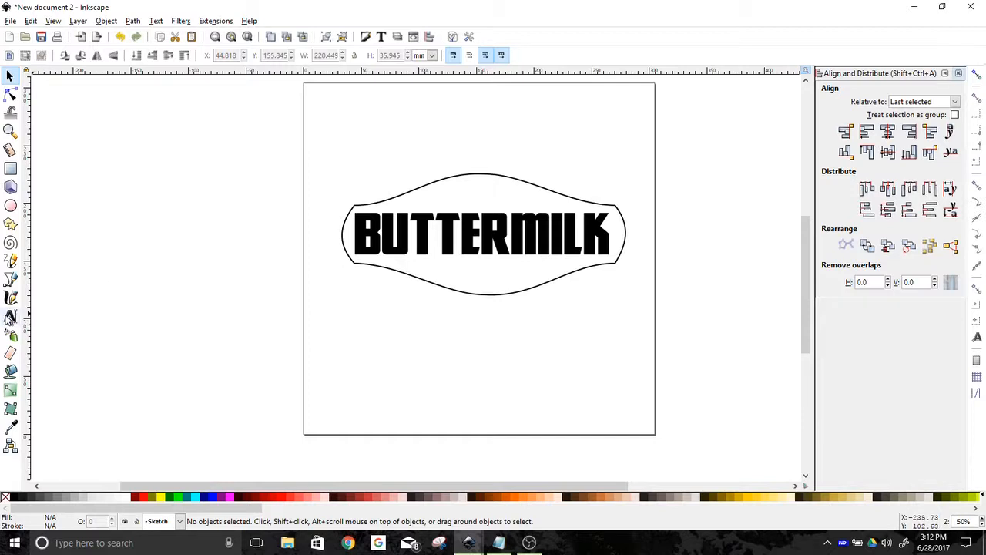
Type the text Always Fresh below the badge with the Text tool
{"action": "left_click", "coordinate": [11, 317]}
{"action": "left_click", "coordinate": [432, 328]}
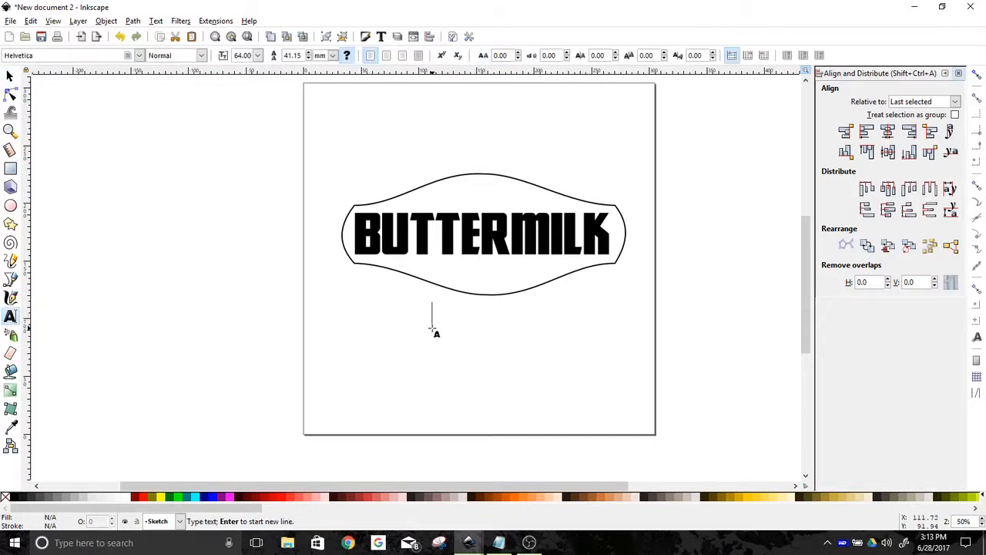
{"action": "type", "text": "a"}
{"action": "key", "text": "BackSpace"}
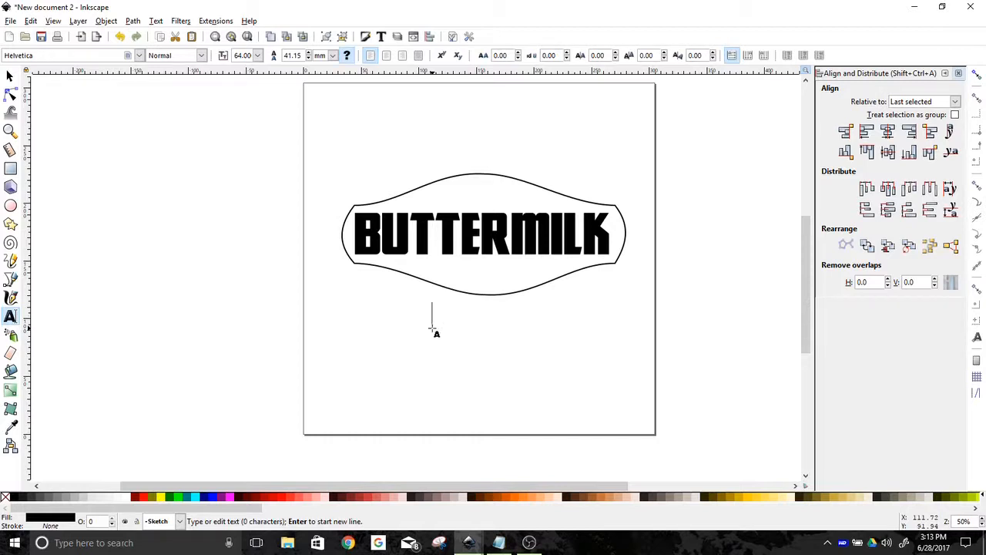
{"action": "key", "text": "Caps_Lock"}
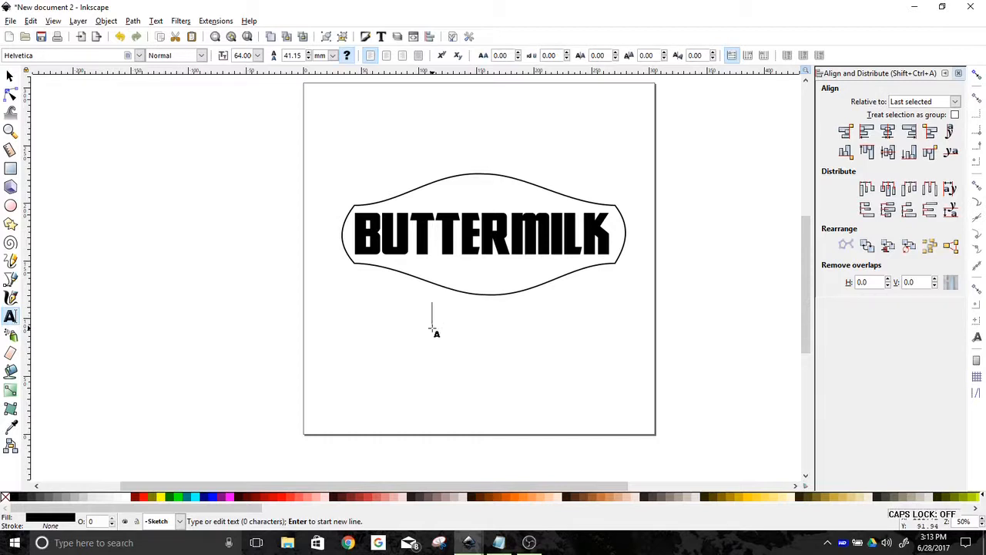
{"action": "type", "text": "Al"}
{"action": "type", "text": "was"}
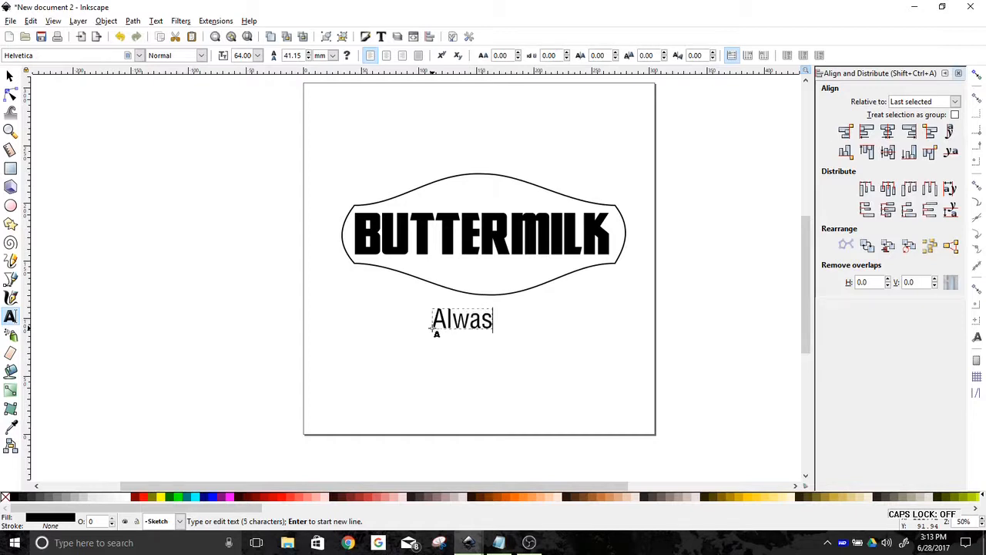
{"action": "key", "text": "BackSpace"}
{"action": "type", "text": "ys"}
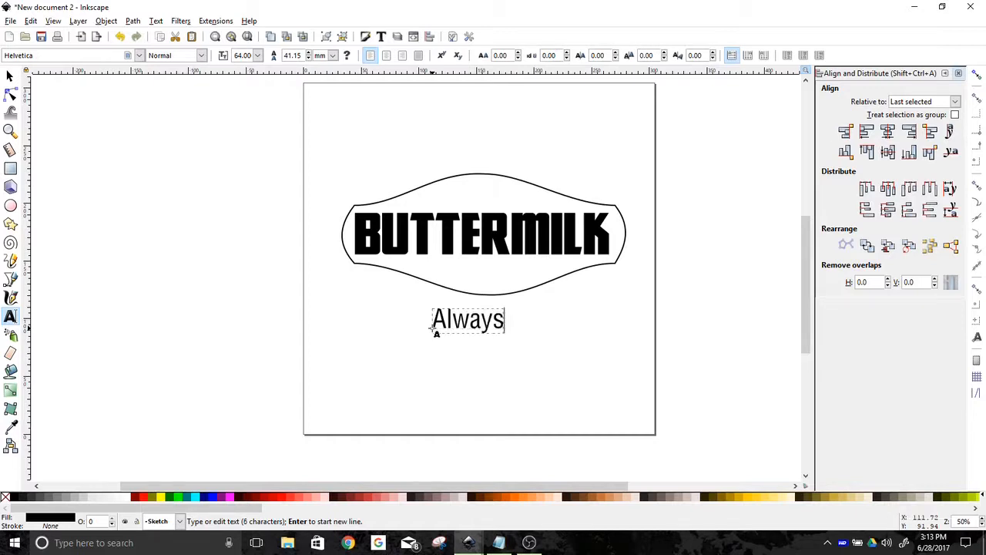
{"action": "type", "text": " Fresh"}
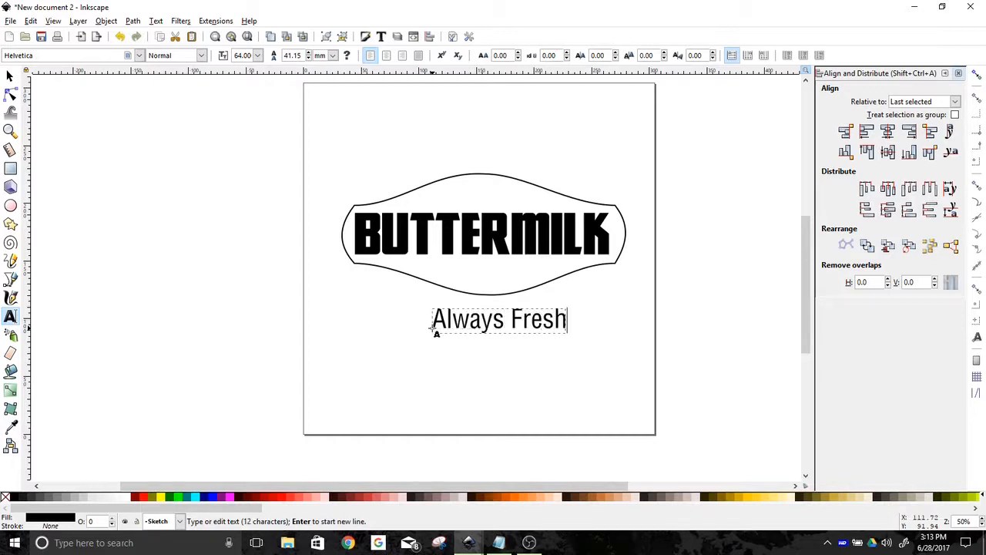
Set the Always Fresh text's font to Deftone Stylus
{"action": "left_click", "coordinate": [10, 75]}
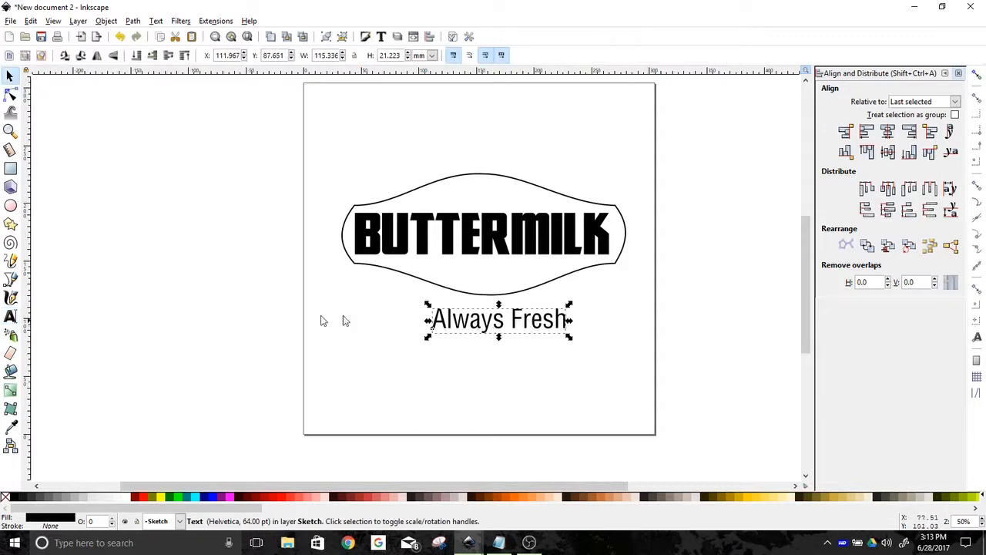
{"action": "left_click", "coordinate": [11, 316]}
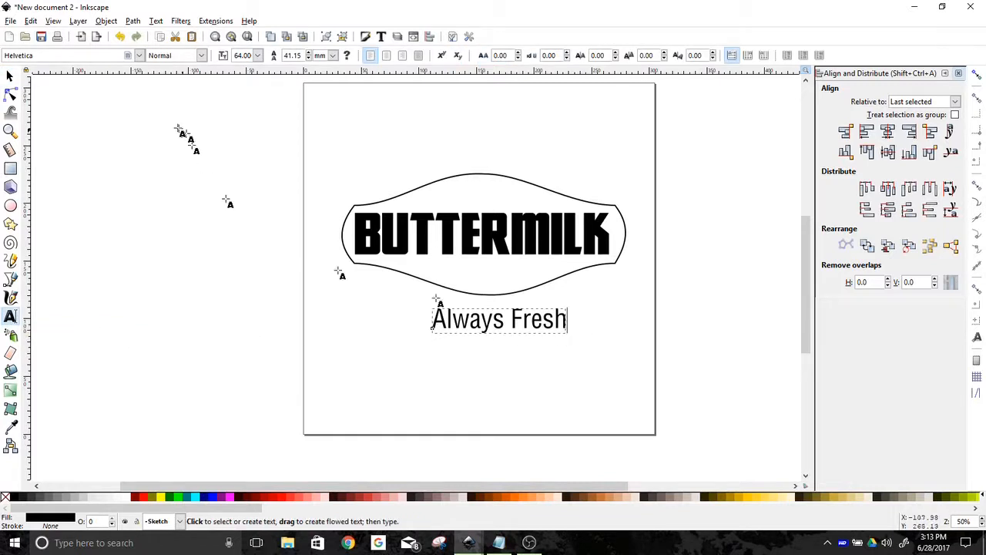
{"action": "left_click", "coordinate": [138, 57]}
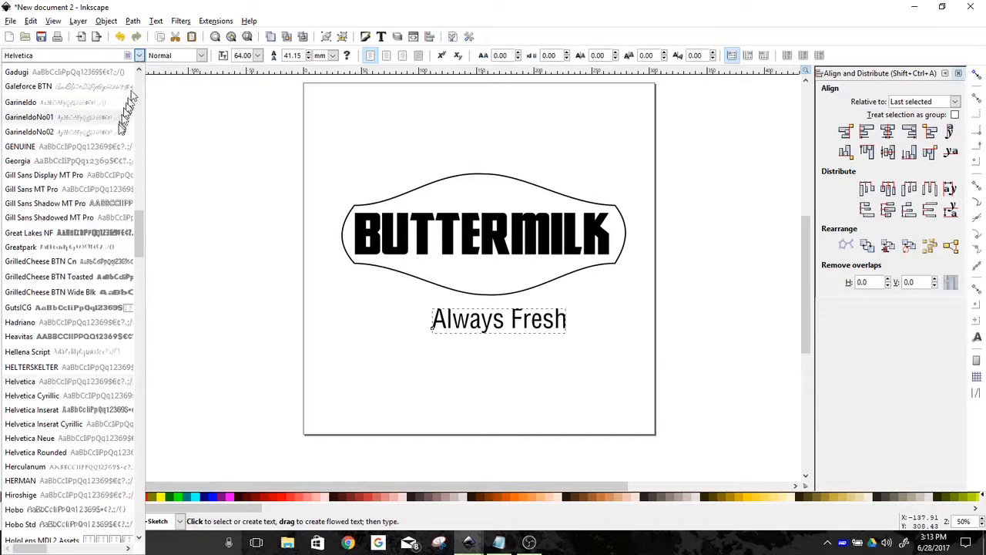
{"action": "scroll", "coordinate": [98, 200], "scroll_direction": "up", "scroll_amount": 5}
{"action": "scroll", "coordinate": [98, 201], "scroll_direction": "up", "scroll_amount": 5}
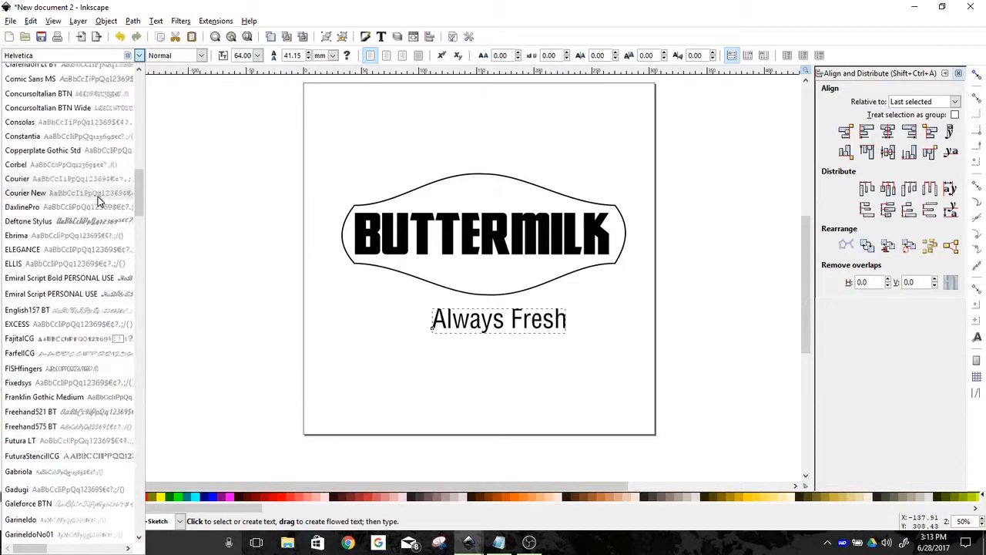
{"action": "left_click", "coordinate": [65, 54]}
{"action": "left_click_drag", "start_coordinate": [36, 55], "coordinate": [3, 57]}
{"action": "type", "text": "def"}
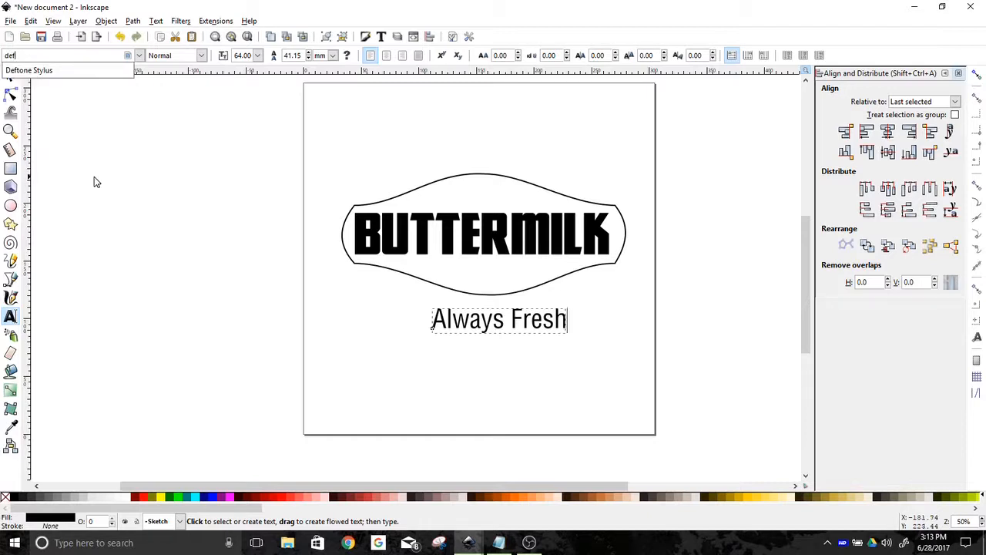
{"action": "key", "text": "Down"}
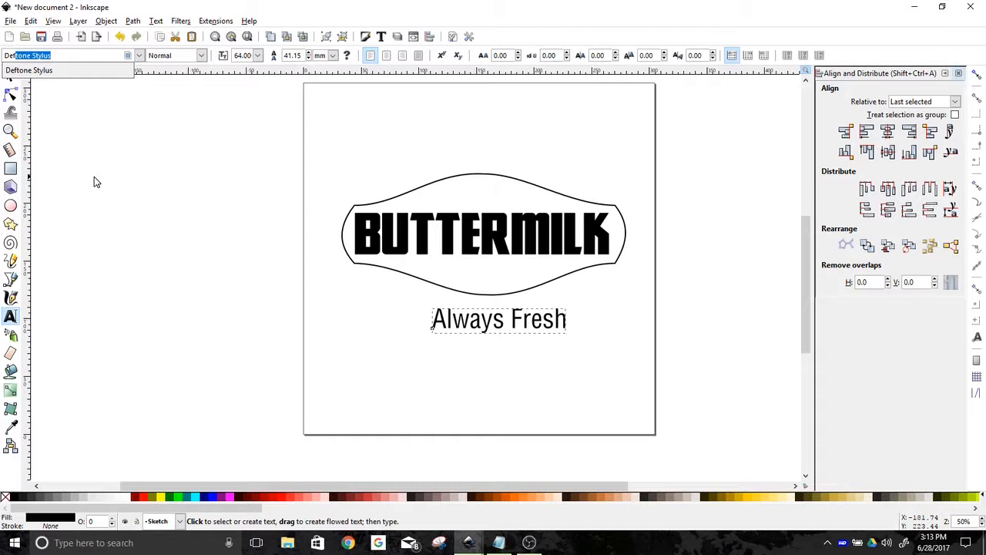
{"action": "key", "text": "Return"}
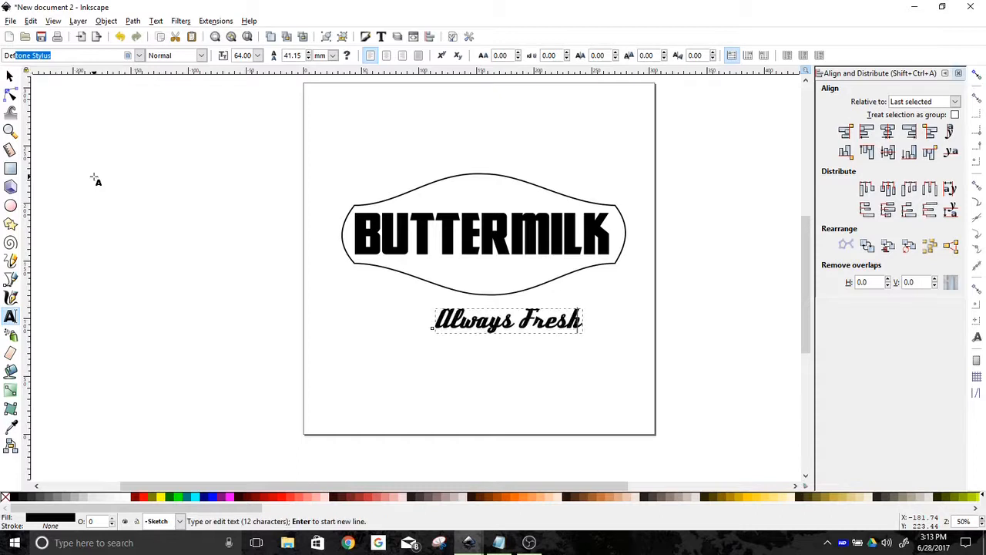
Move Always Fresh into the top of the badge above BUTTERMILK and shrink it to about 99 mm wide
{"action": "left_click", "coordinate": [10, 76]}
{"action": "left_click_drag", "start_coordinate": [494, 331], "coordinate": [473, 217]}
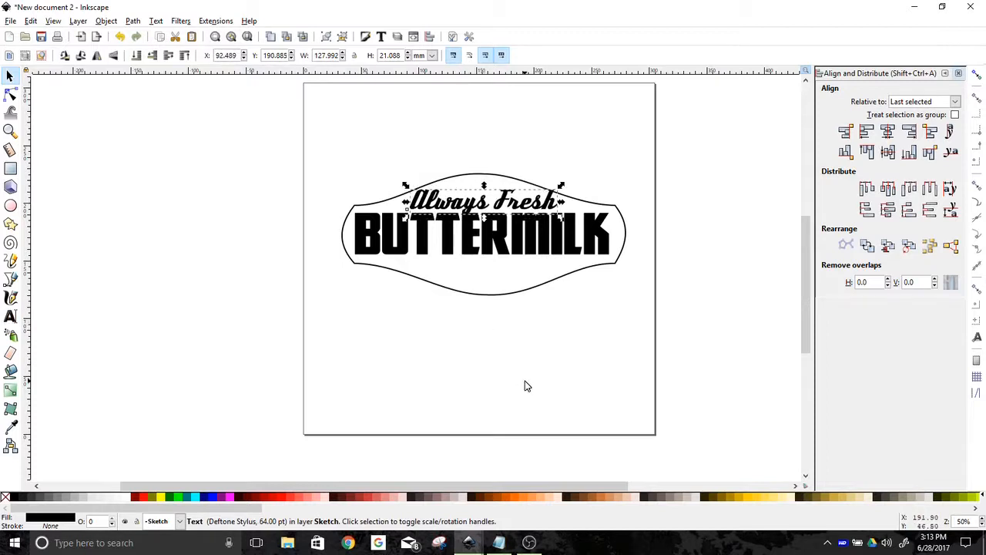
{"action": "left_click_drag", "start_coordinate": [561, 186], "coordinate": [512, 198]}
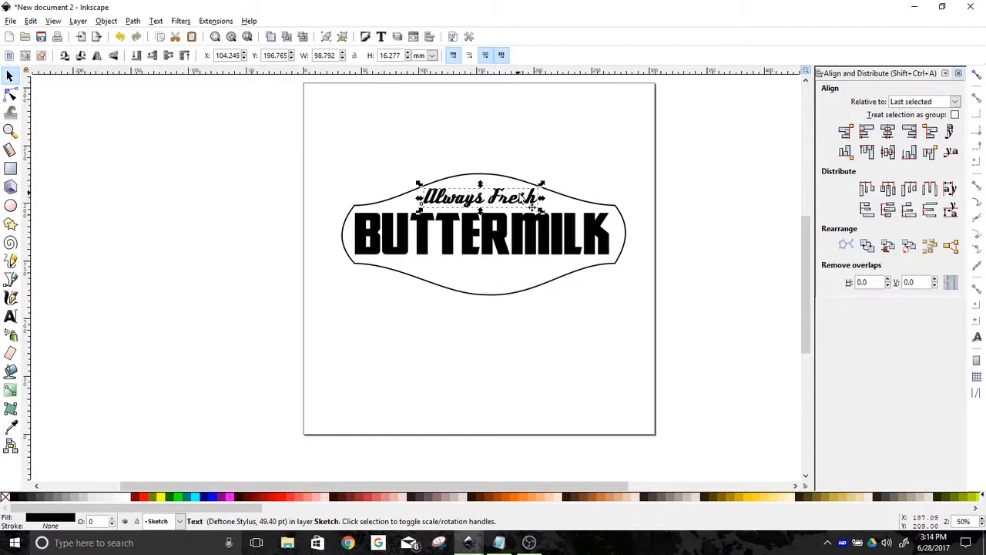
{"action": "left_click", "coordinate": [509, 345]}
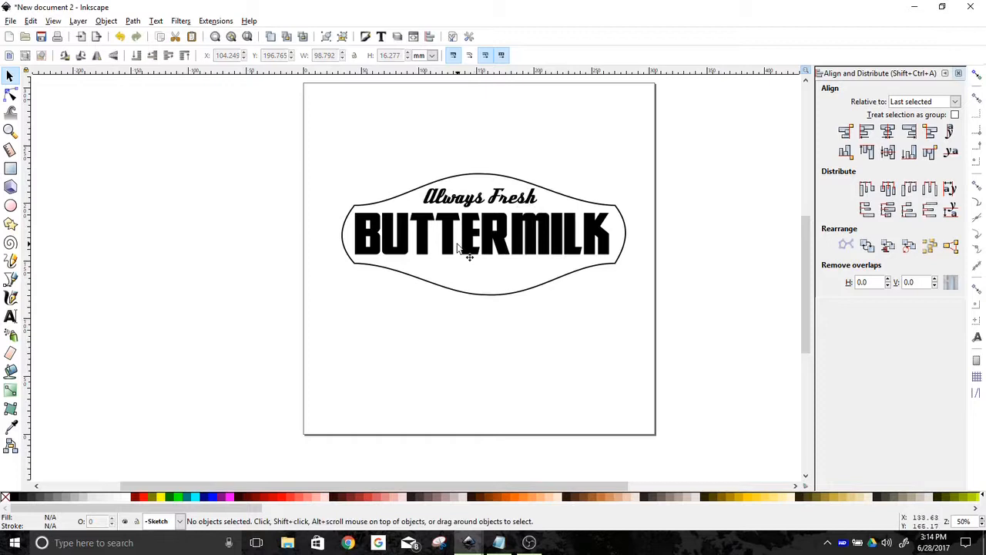
Duplicate Always Fresh down to the bottom of the badge and change the copy's word Fresh to Tasty
{"action": "left_click", "coordinate": [493, 200]}
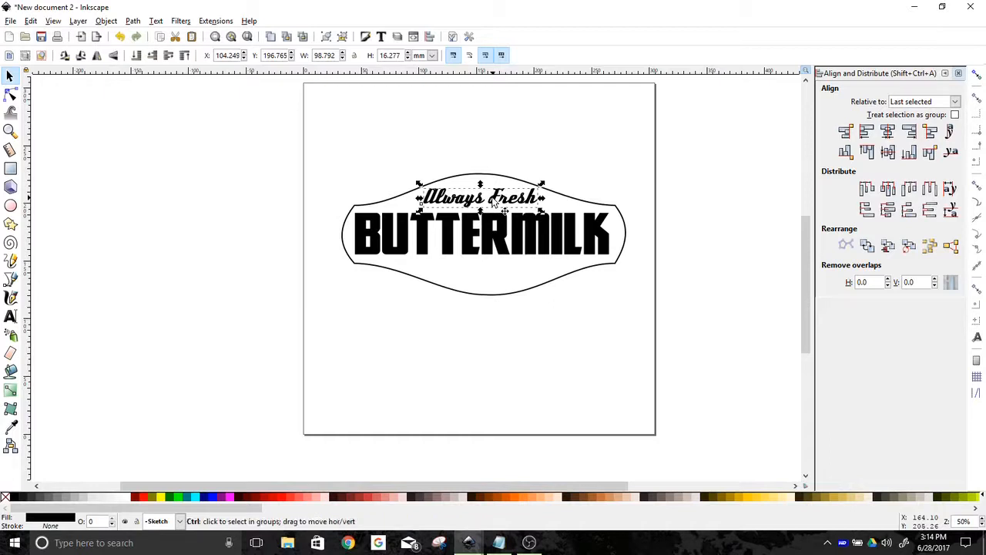
{"action": "left_click_drag", "start_coordinate": [494, 202], "coordinate": [497, 279]}
{"action": "double_click", "coordinate": [497, 282]}
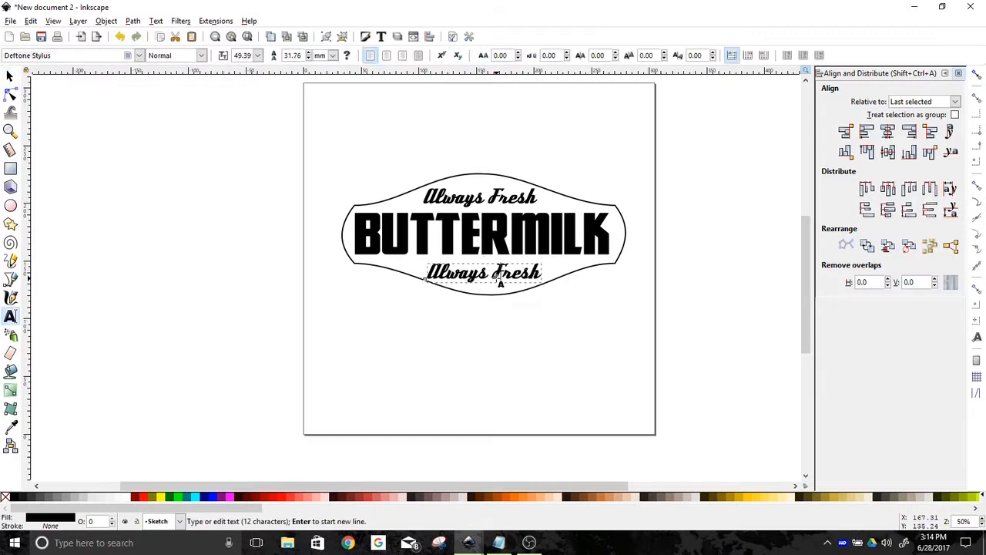
{"action": "left_click_drag", "start_coordinate": [495, 275], "coordinate": [551, 284]}
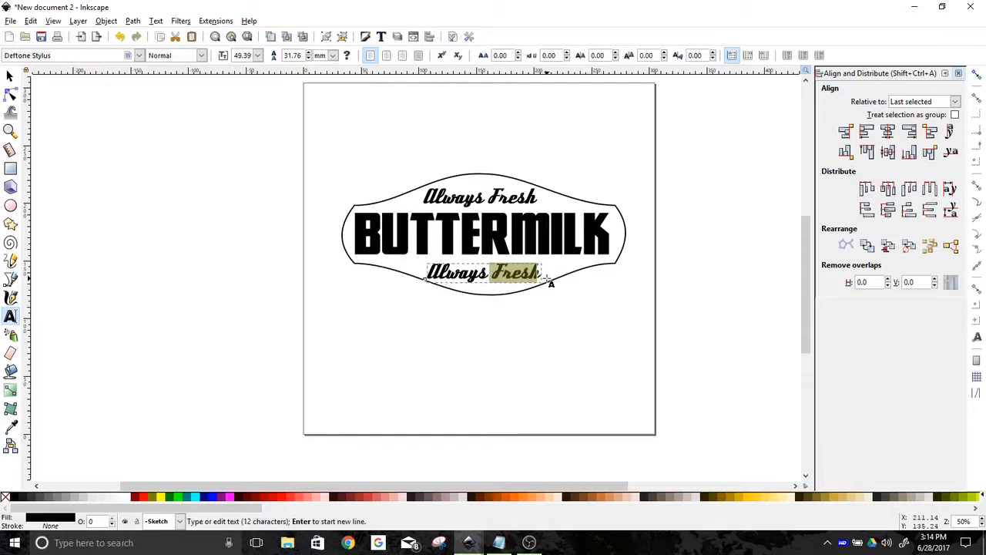
{"action": "type", "text": "Tasty"}
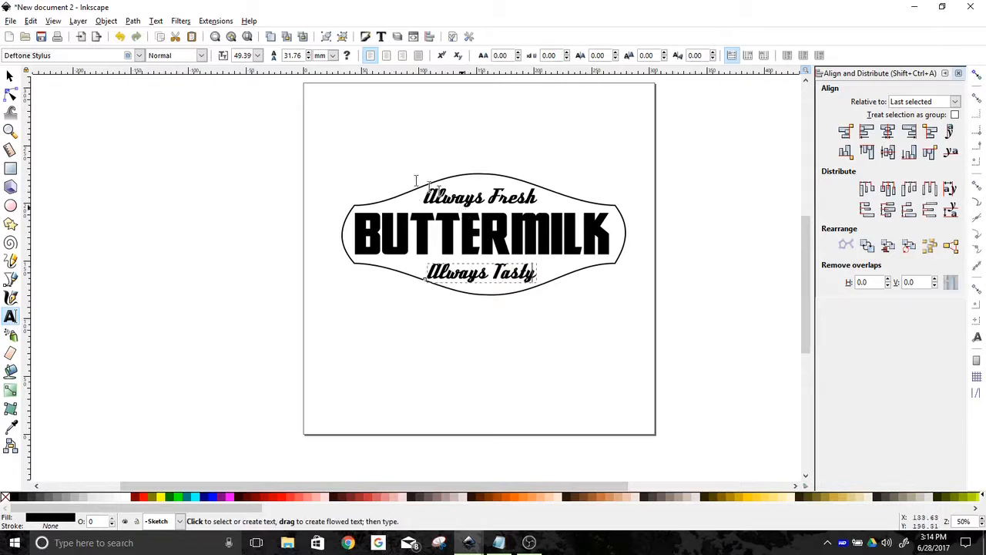
Select the Always Fresh text and close the Align and Distribute panel
{"action": "left_click", "coordinate": [11, 77]}
{"action": "left_click", "coordinate": [513, 365]}
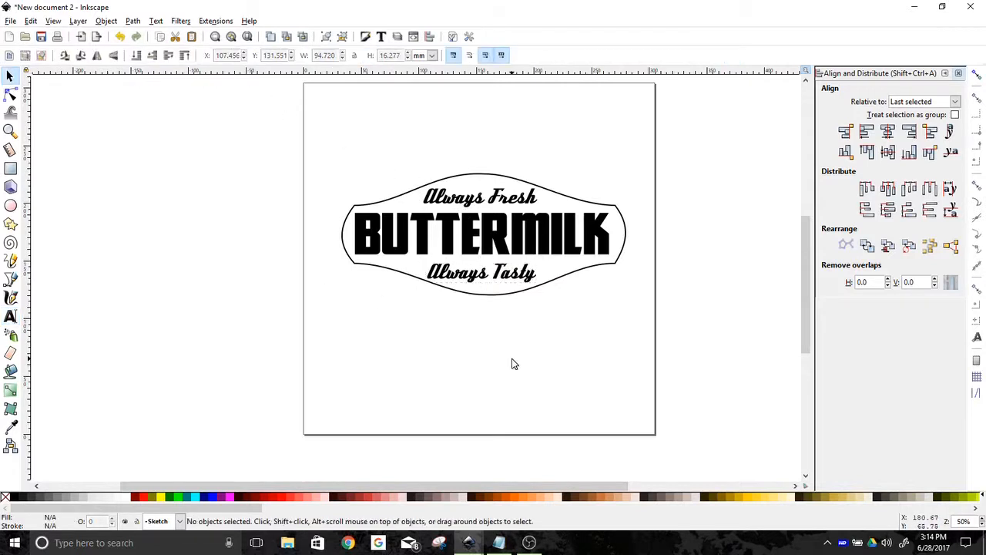
{"action": "left_click", "coordinate": [484, 199]}
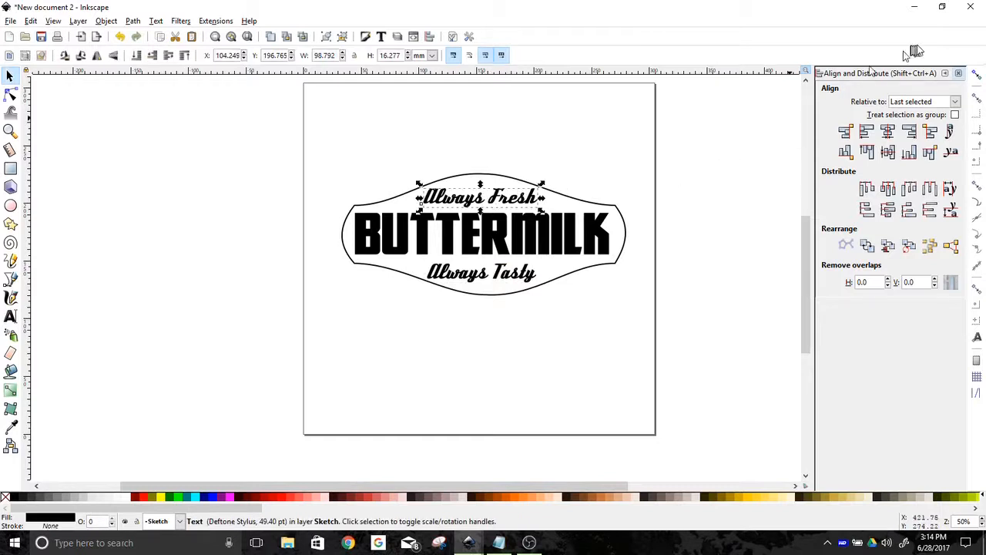
{"action": "left_click", "coordinate": [959, 74]}
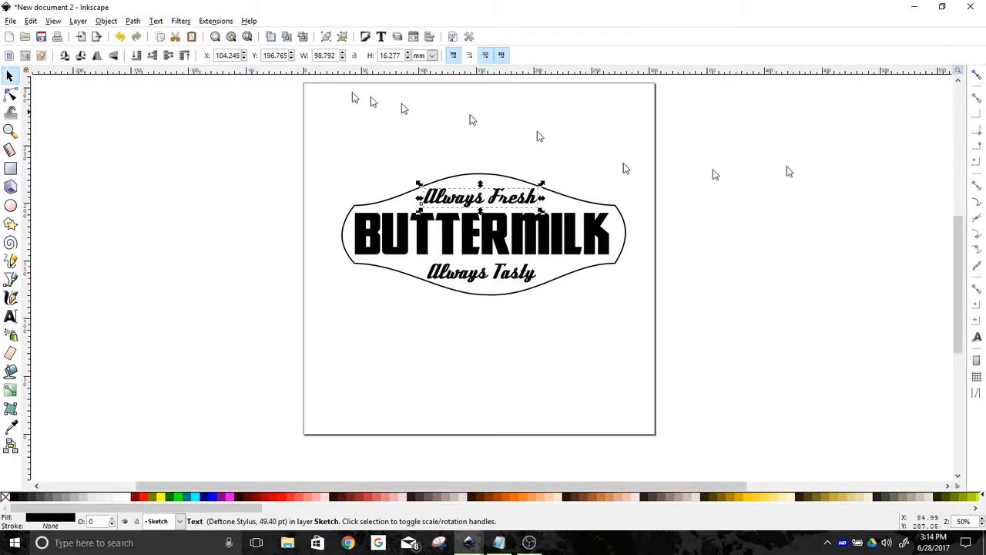
Open the Path Effects panel and convert the Always Fresh text to a path
{"action": "left_click", "coordinate": [133, 21]}
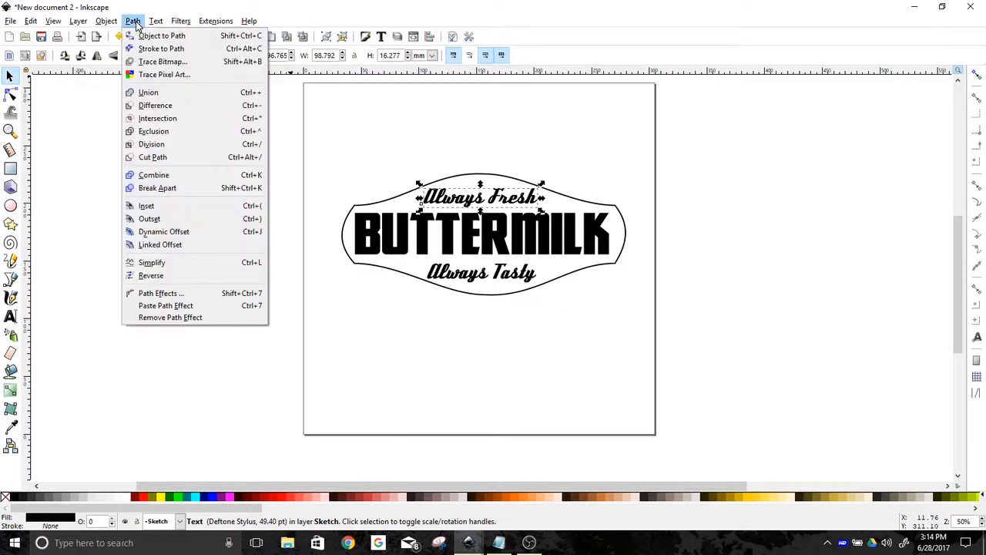
{"action": "left_click", "coordinate": [165, 293]}
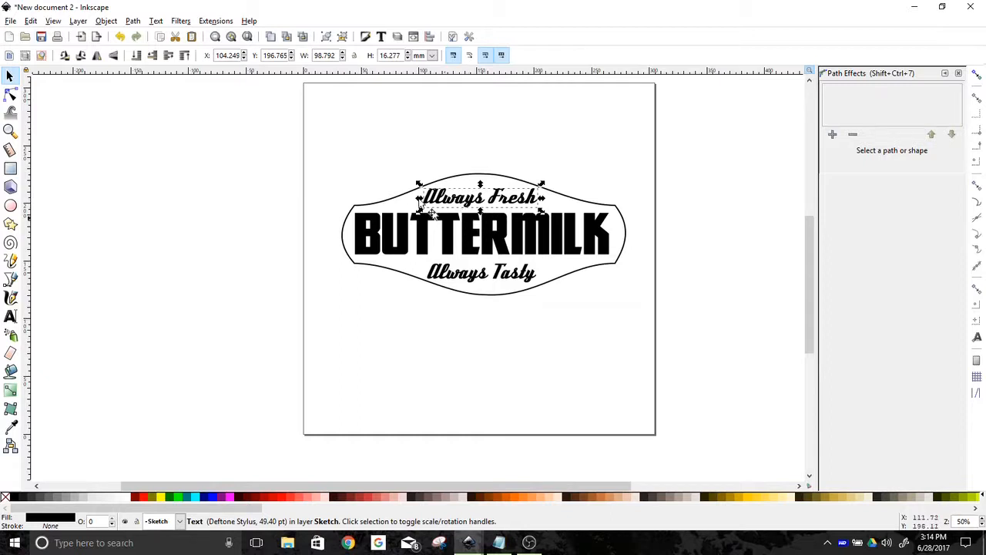
{"action": "left_click", "coordinate": [133, 21]}
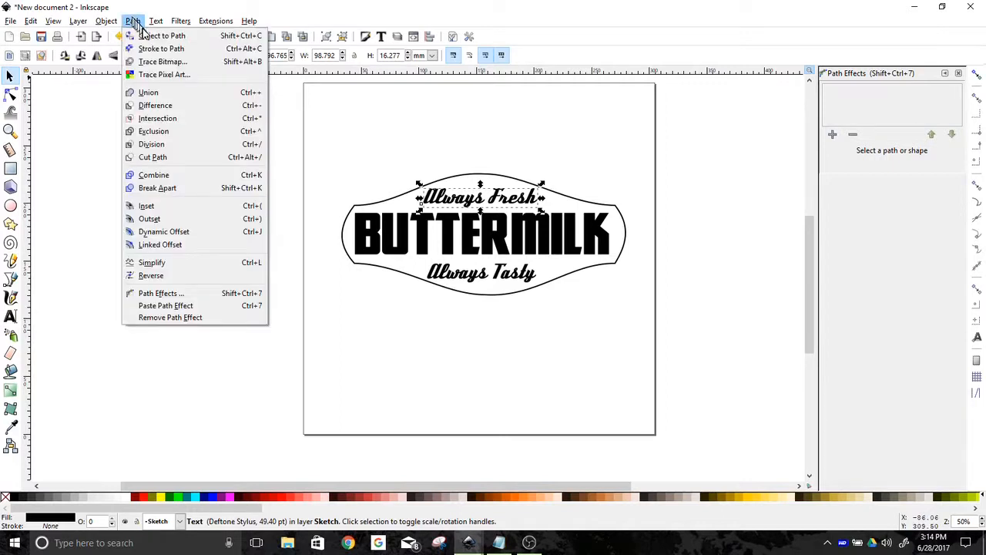
{"action": "left_click", "coordinate": [148, 35]}
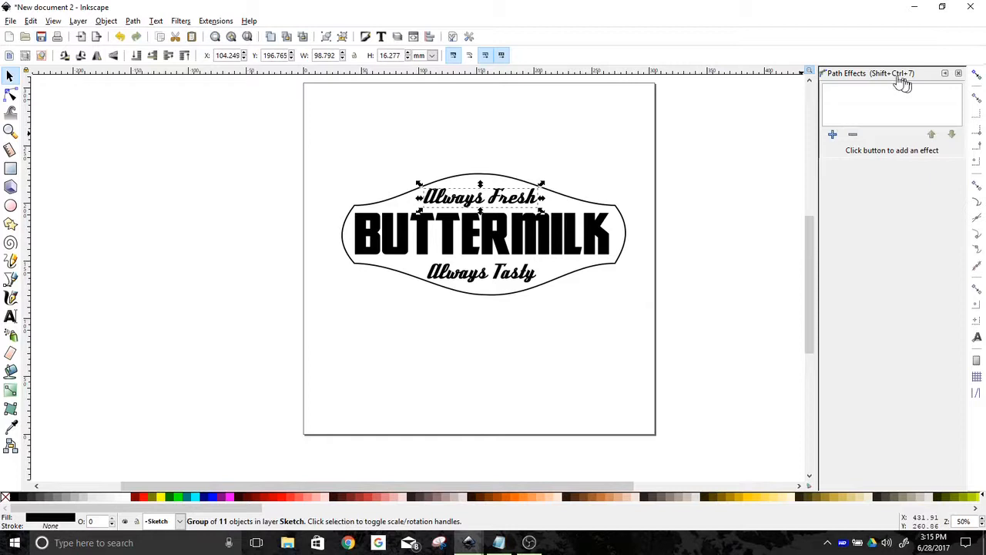
Add a Bend path effect to the Always Fresh path
{"action": "left_click", "coordinate": [833, 136]}
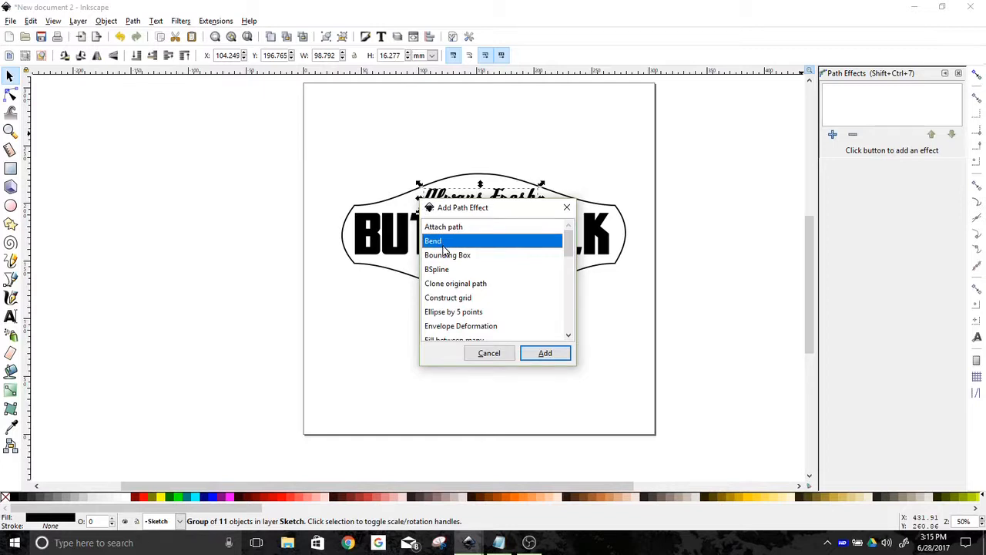
{"action": "scroll", "coordinate": [444, 249], "scroll_direction": "down", "scroll_amount": 10}
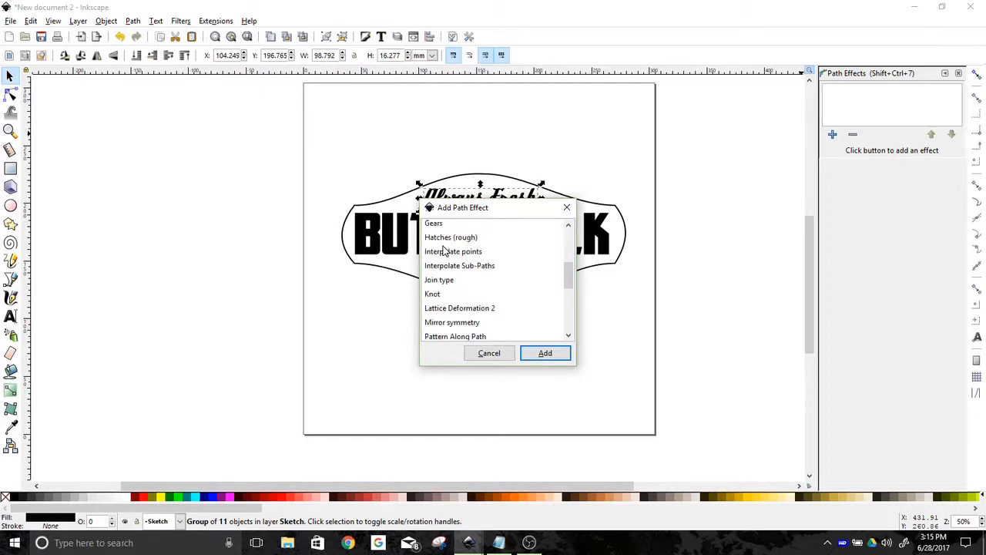
{"action": "scroll", "coordinate": [444, 251], "scroll_direction": "up", "scroll_amount": 10}
{"action": "scroll", "coordinate": [444, 251], "scroll_direction": "up", "scroll_amount": 1}
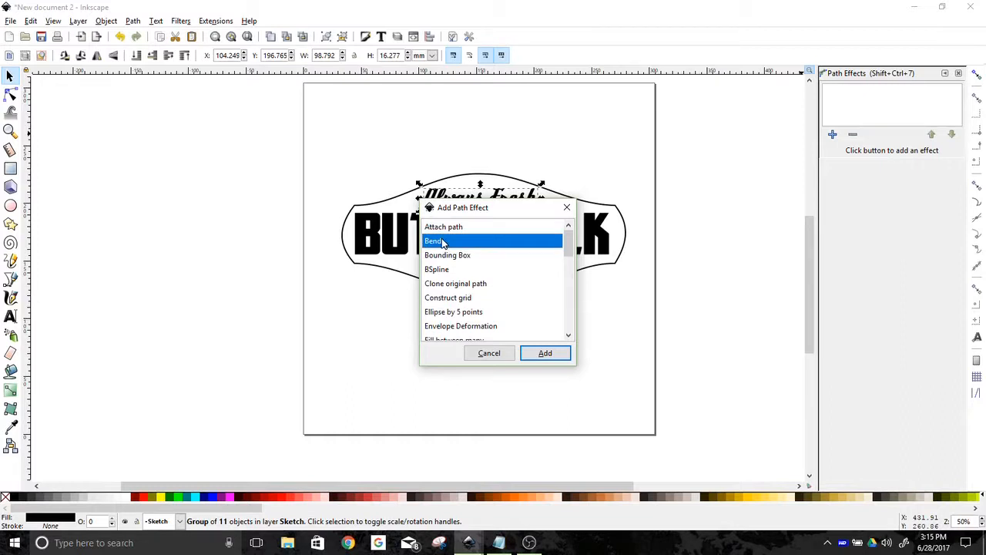
{"action": "left_click", "coordinate": [546, 354]}
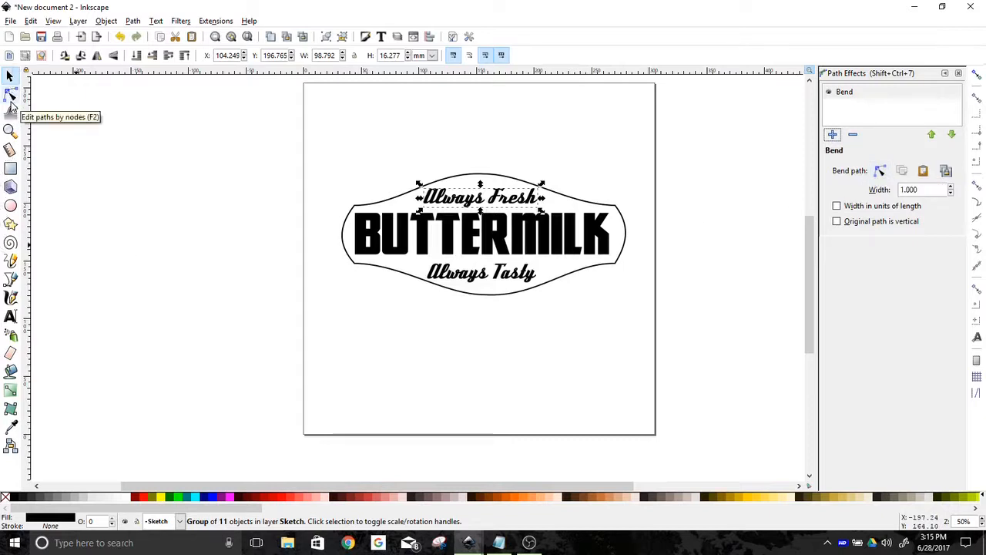
Edit the bend path on canvas, pulling its middle upward to arch Always Fresh, and nudge the text slightly down
{"action": "left_click", "coordinate": [881, 172]}
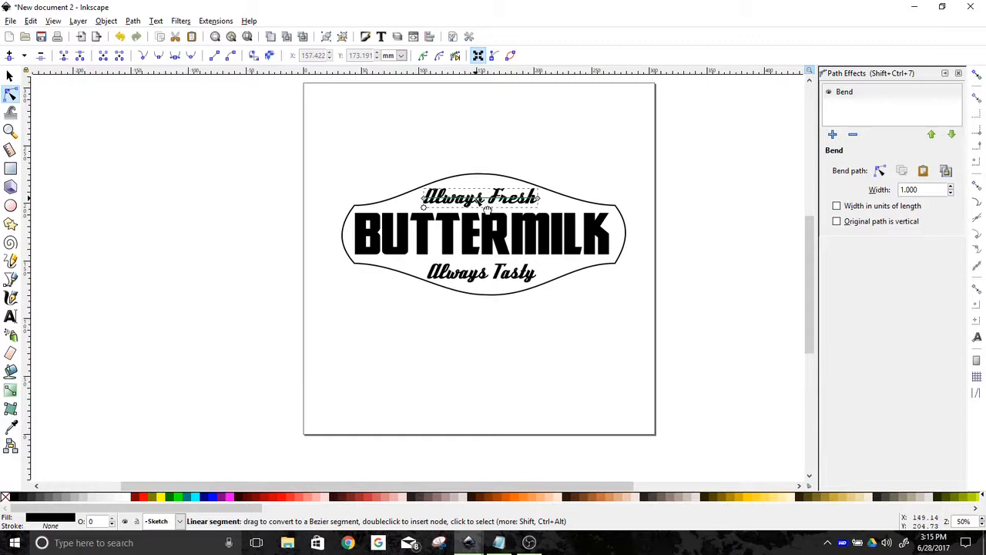
{"action": "left_click_drag", "start_coordinate": [491, 207], "coordinate": [479, 186]}
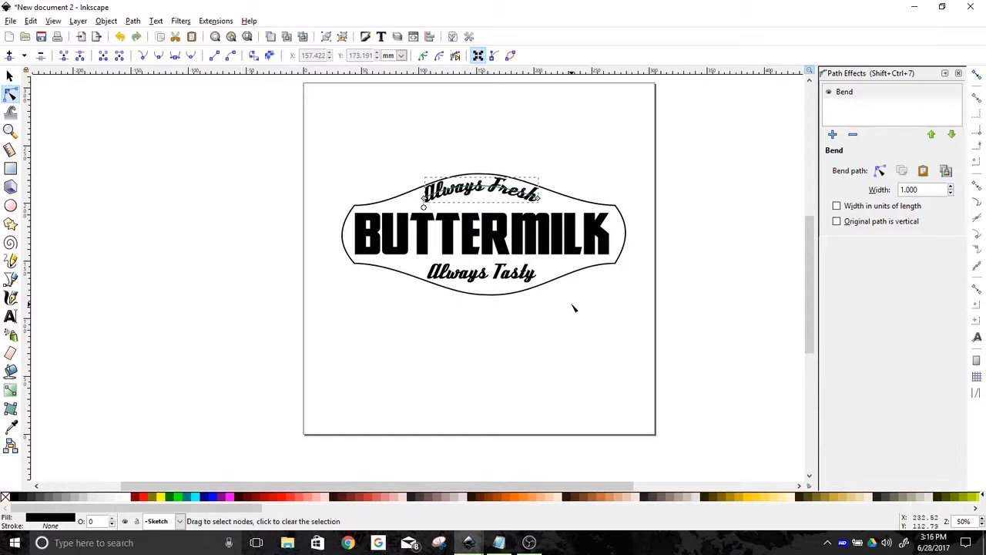
{"action": "left_click", "coordinate": [10, 76]}
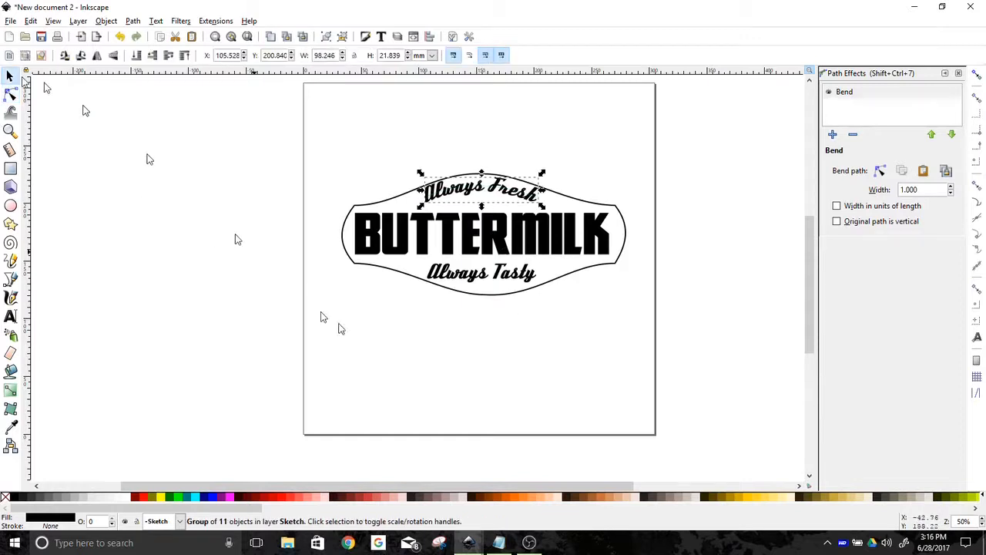
{"action": "left_click_drag", "start_coordinate": [484, 195], "coordinate": [484, 196]}
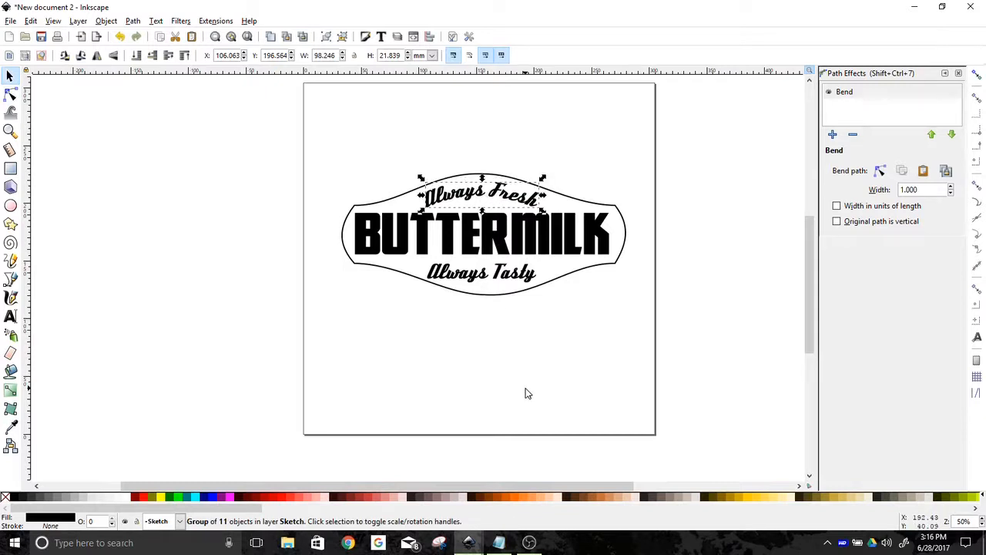
Convert the Always Tasty text to a path and add a Bend path effect to it
{"action": "left_click", "coordinate": [482, 275]}
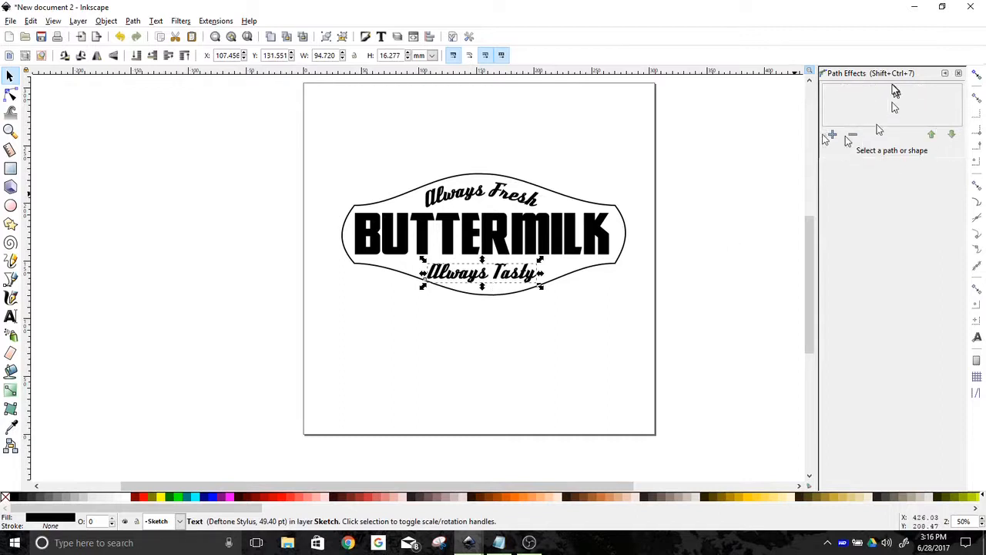
{"action": "left_click", "coordinate": [132, 21]}
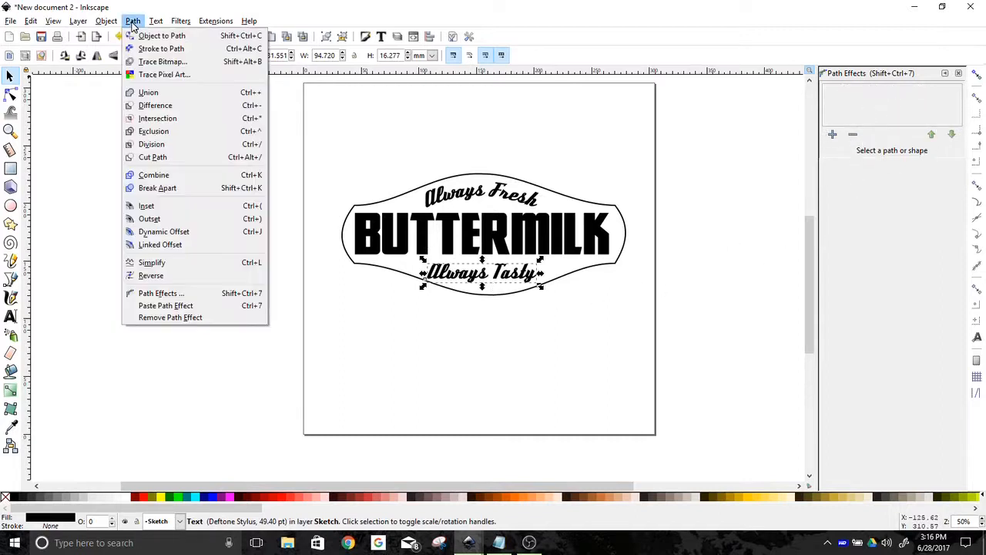
{"action": "left_click", "coordinate": [136, 36]}
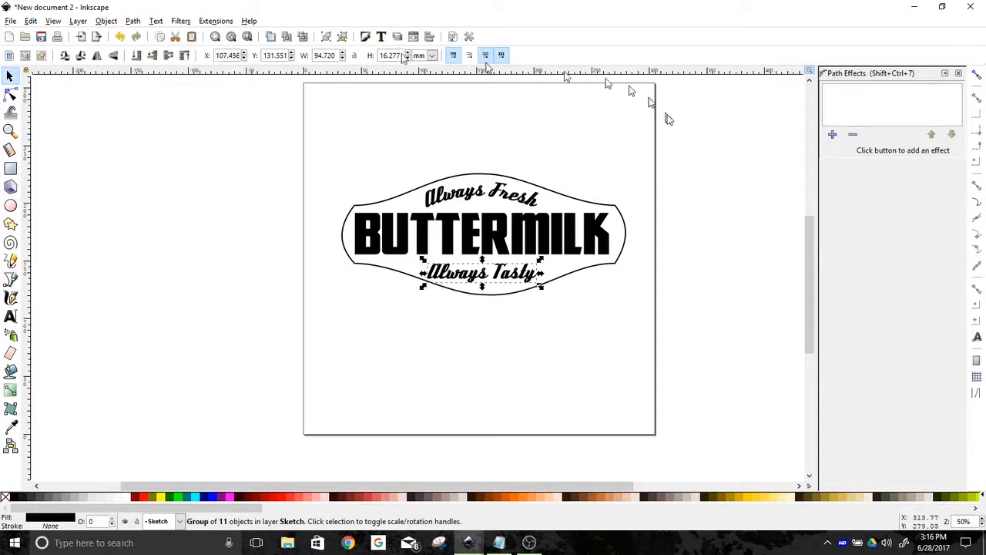
{"action": "left_click", "coordinate": [832, 135]}
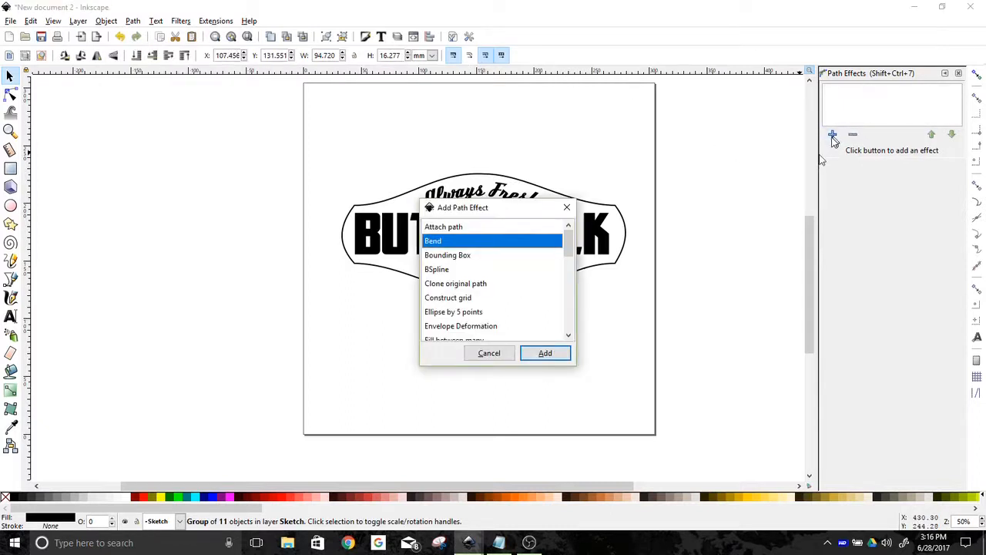
{"action": "left_click", "coordinate": [546, 354]}
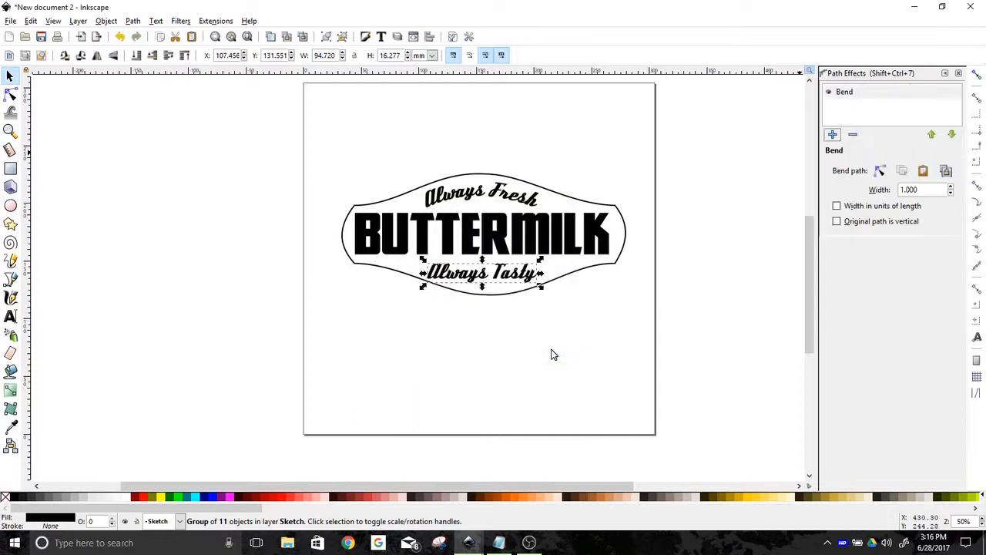
Edit the bend path on canvas, pulling its middle downward to curve Always Tasty, and nudge it slightly
{"action": "left_click", "coordinate": [881, 171]}
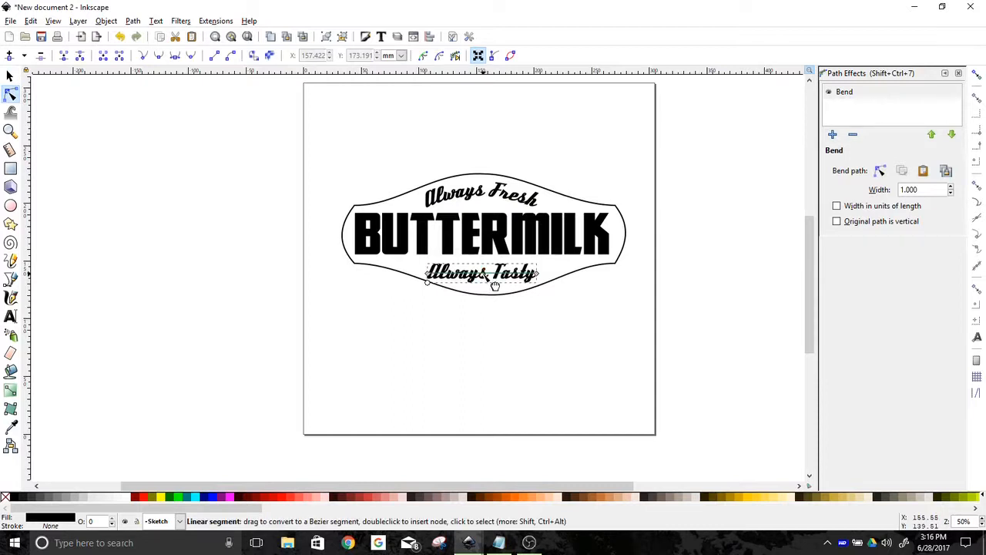
{"action": "left_click_drag", "start_coordinate": [494, 286], "coordinate": [495, 297]}
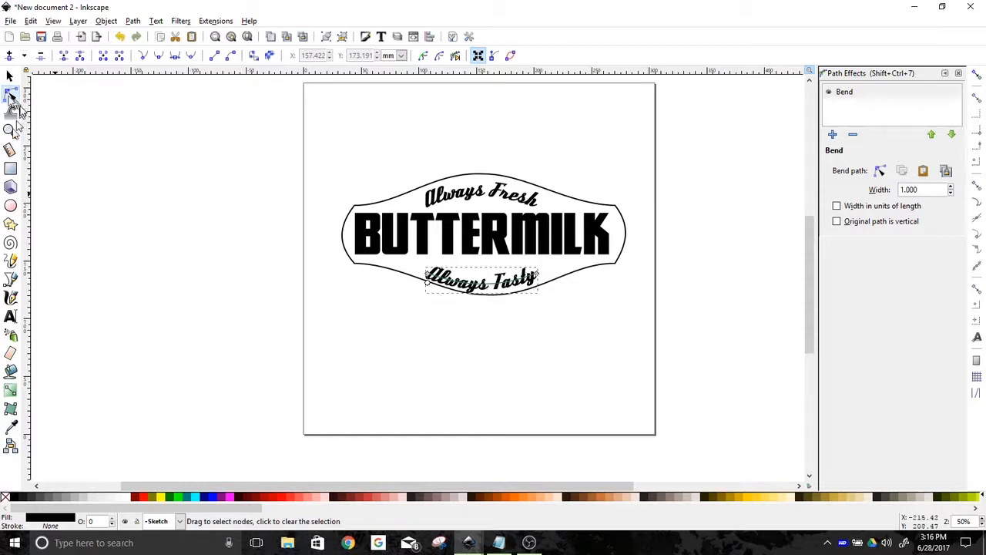
{"action": "left_click", "coordinate": [10, 74]}
{"action": "left_click_drag", "start_coordinate": [487, 282], "coordinate": [487, 284]}
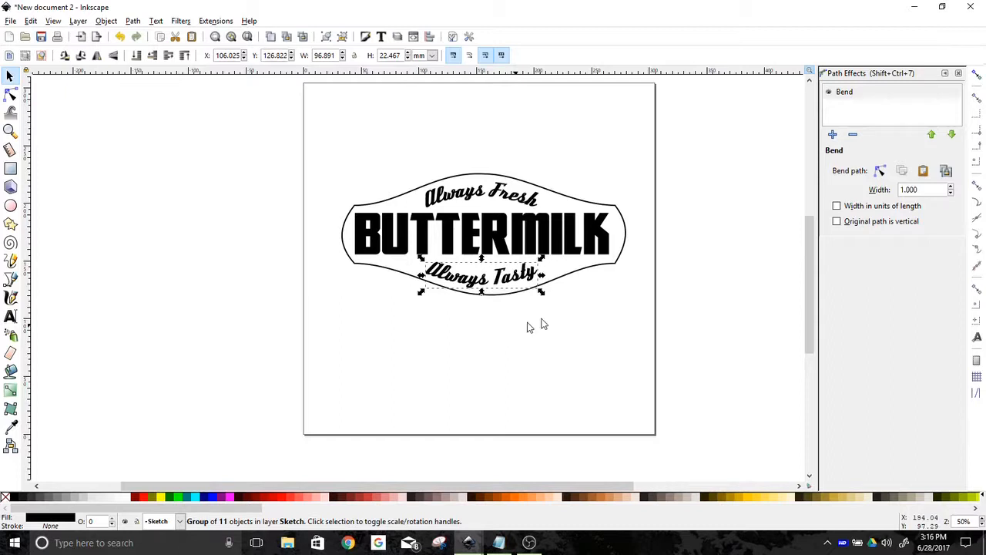
Select all badge elements and center them on the vertical axis with Align and Distribute
{"action": "left_click", "coordinate": [960, 75]}
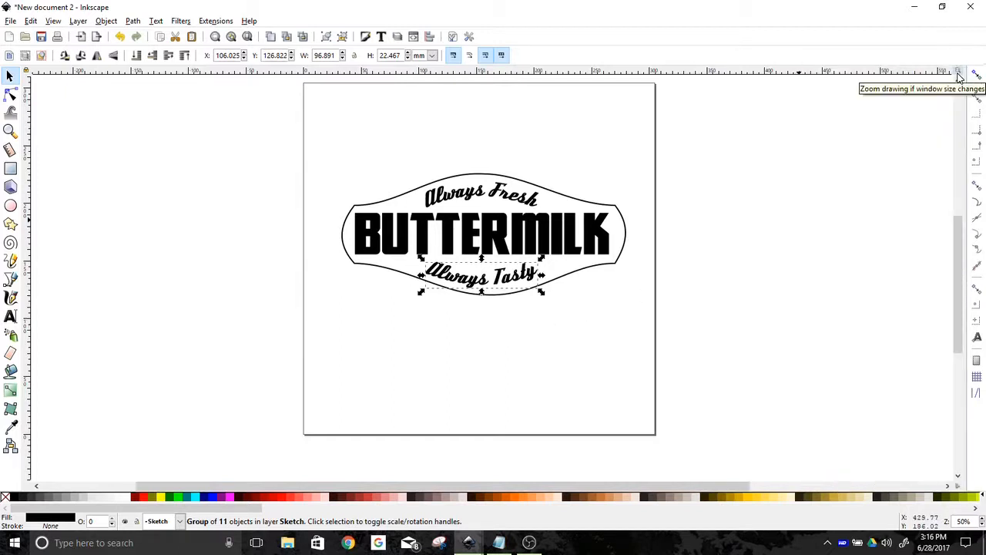
{"action": "left_click", "coordinate": [428, 39]}
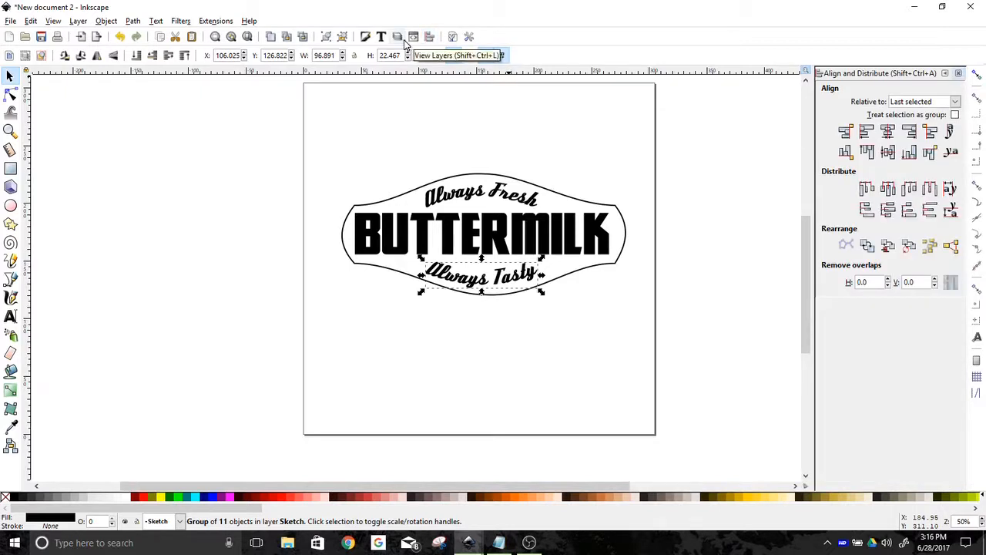
{"action": "key", "text": "ctrl+a"}
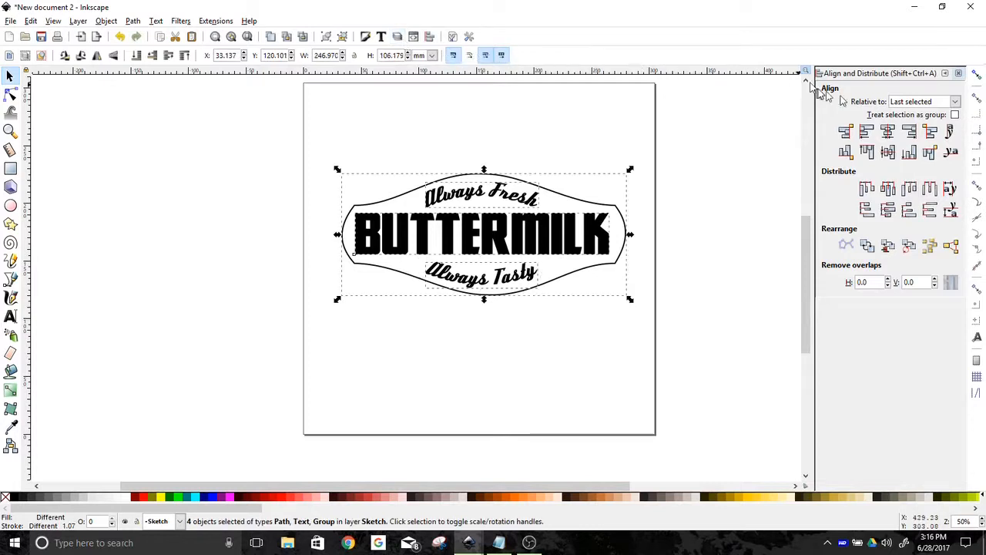
{"action": "left_click", "coordinate": [890, 133]}
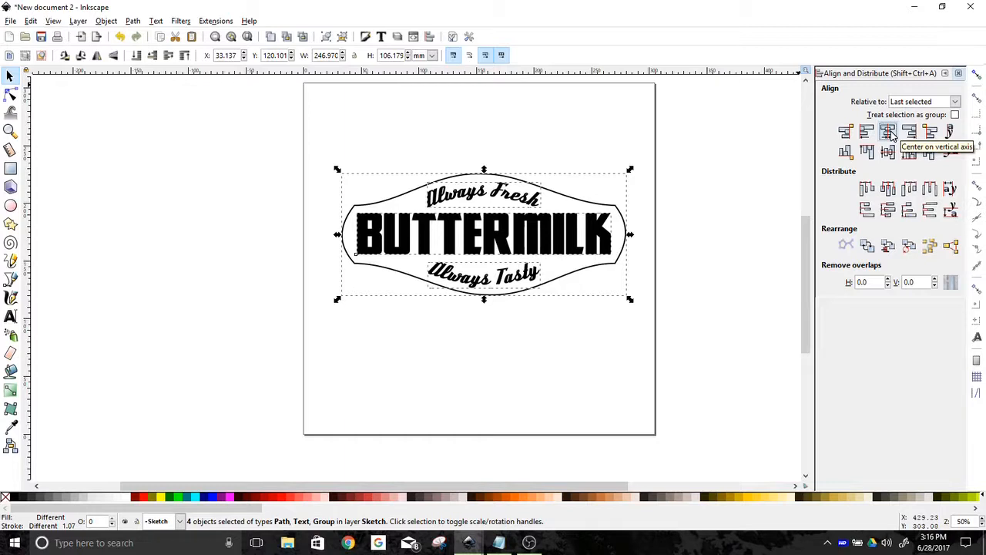
Apply Dynamic Offset to the badge outline and drag its handle outward to form an outer border
{"action": "left_click", "coordinate": [13, 81]}
{"action": "left_click", "coordinate": [471, 127]}
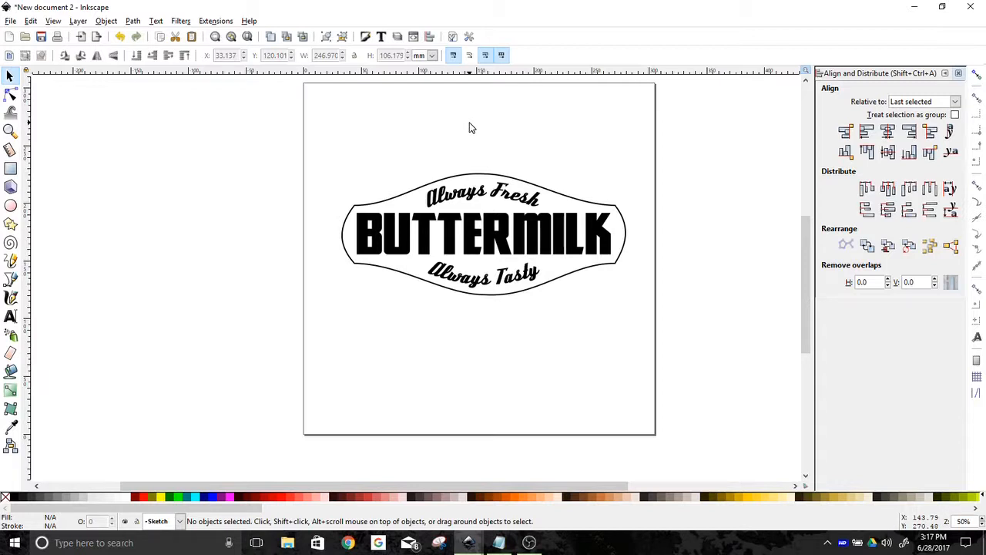
{"action": "left_click", "coordinate": [472, 179]}
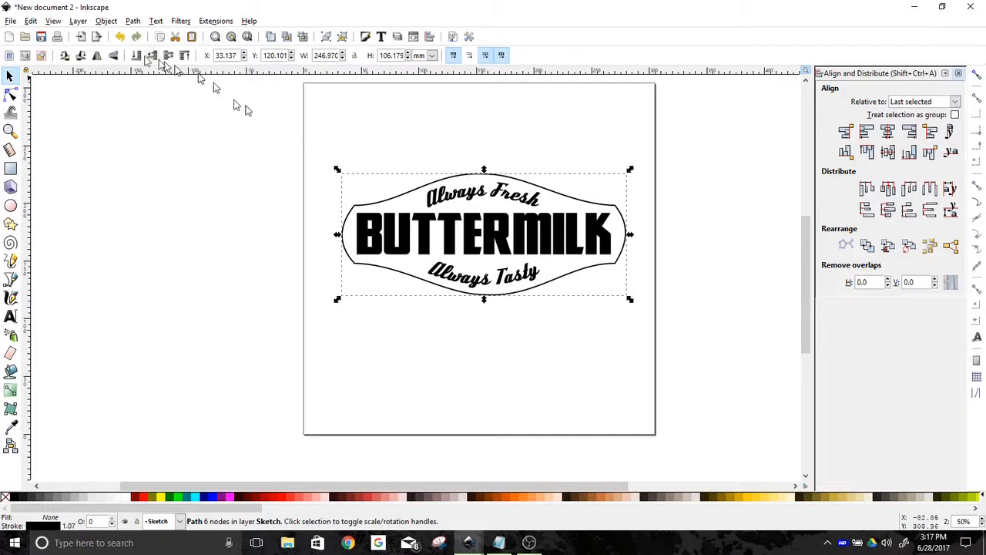
{"action": "left_click", "coordinate": [133, 22]}
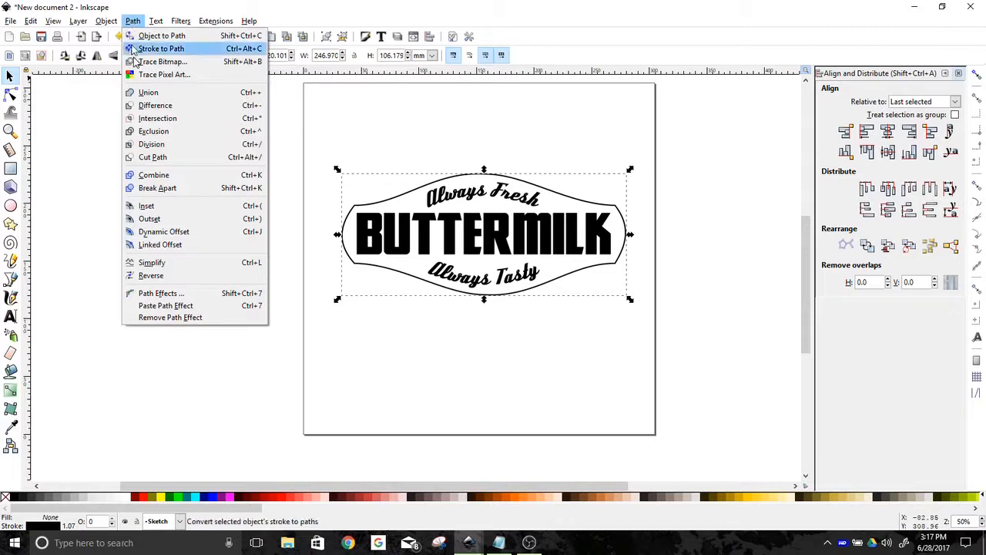
{"action": "left_click", "coordinate": [170, 234]}
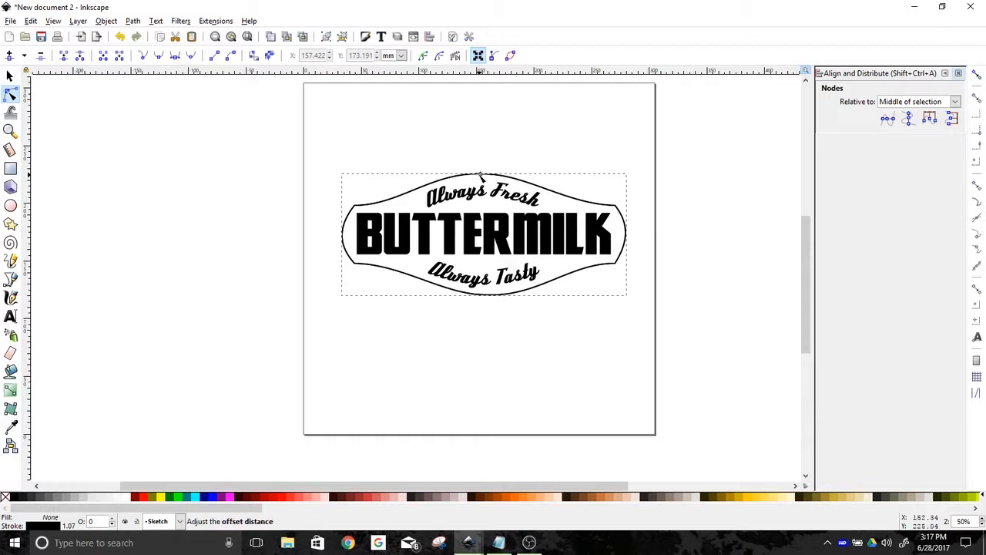
{"action": "left_click_drag", "start_coordinate": [481, 175], "coordinate": [480, 163]}
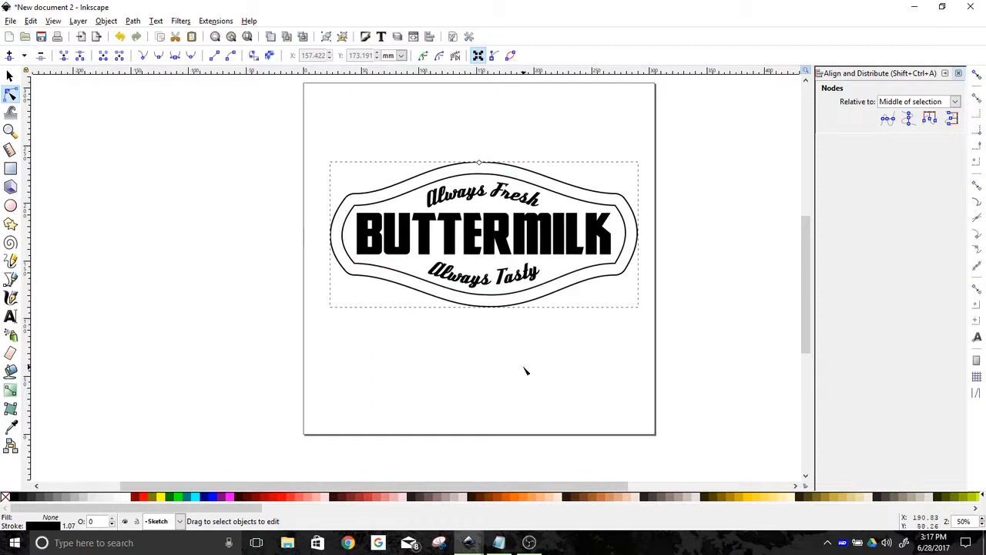
Fill the inner badge shape with yellow
{"action": "left_click", "coordinate": [10, 75]}
{"action": "left_click", "coordinate": [457, 378]}
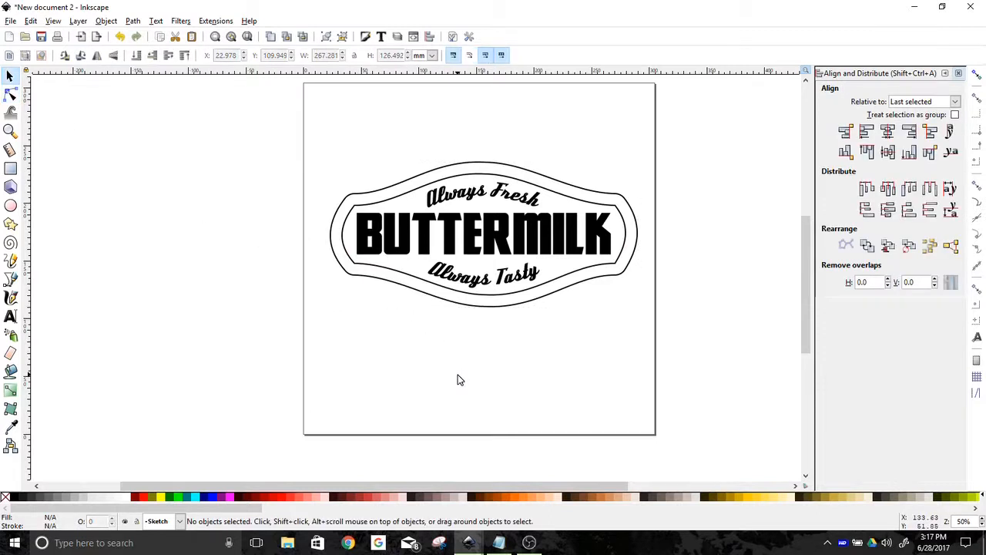
{"action": "left_click", "coordinate": [384, 270]}
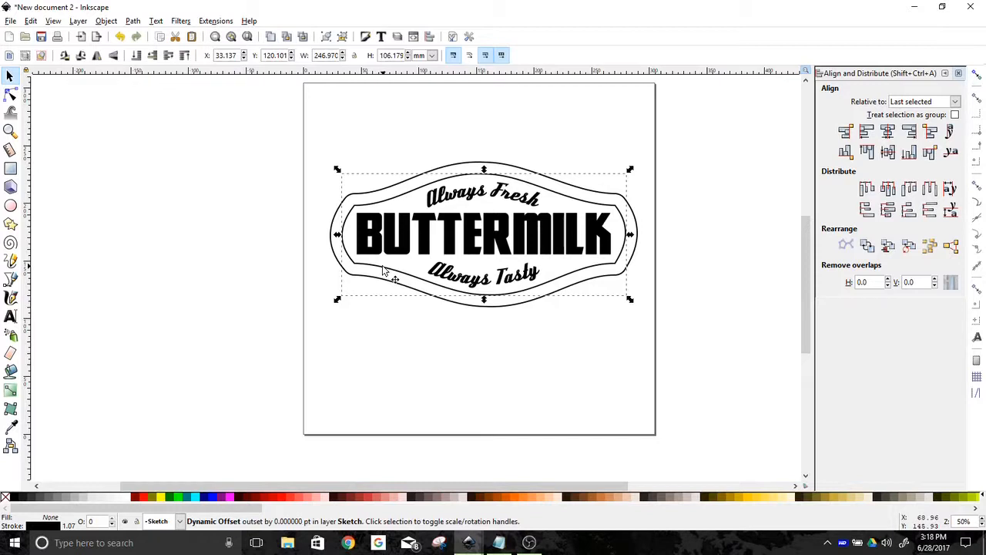
{"action": "left_click", "coordinate": [756, 497]}
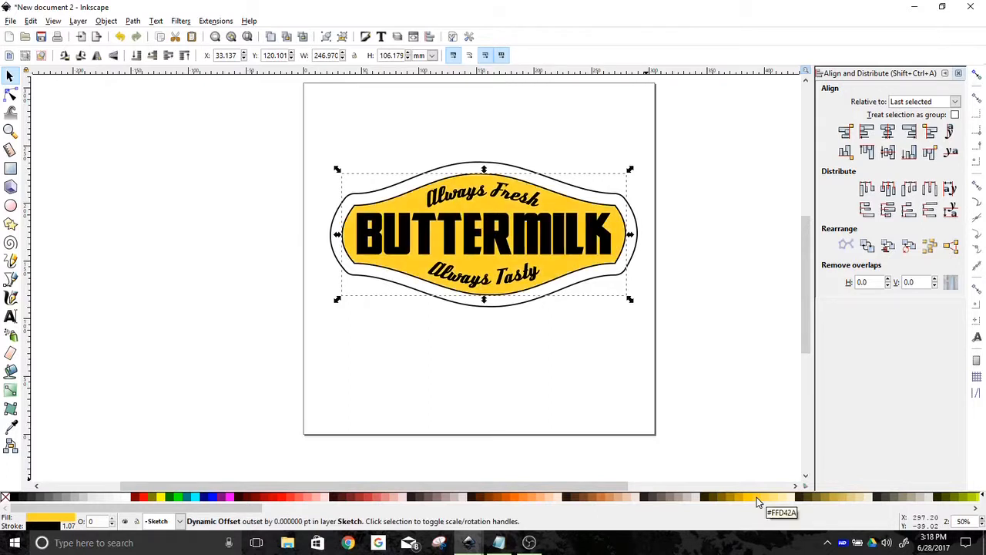
Fill the BUTTERMILK text orange and give it a black stroke
{"action": "left_click", "coordinate": [366, 235]}
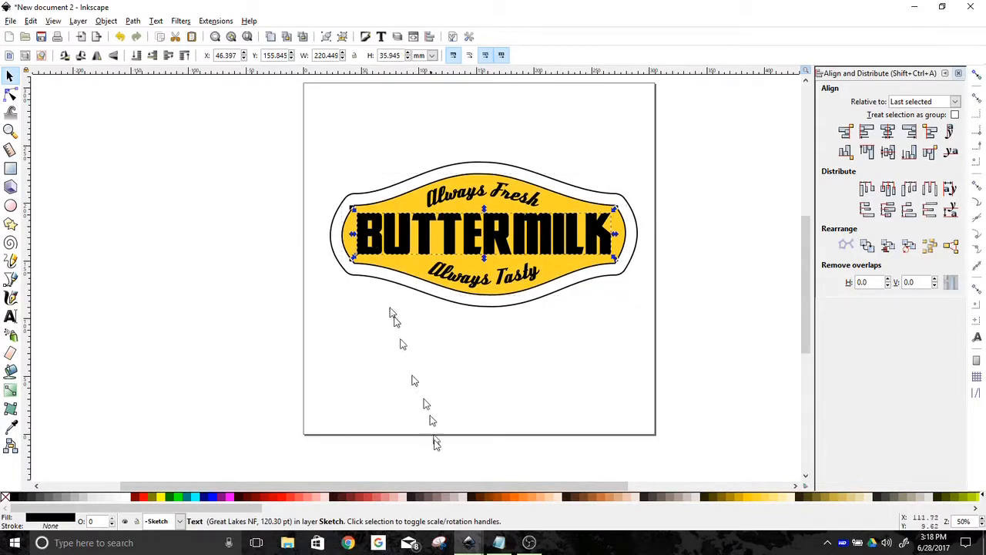
{"action": "left_click", "coordinate": [513, 498]}
{"action": "key", "text": "shift"}
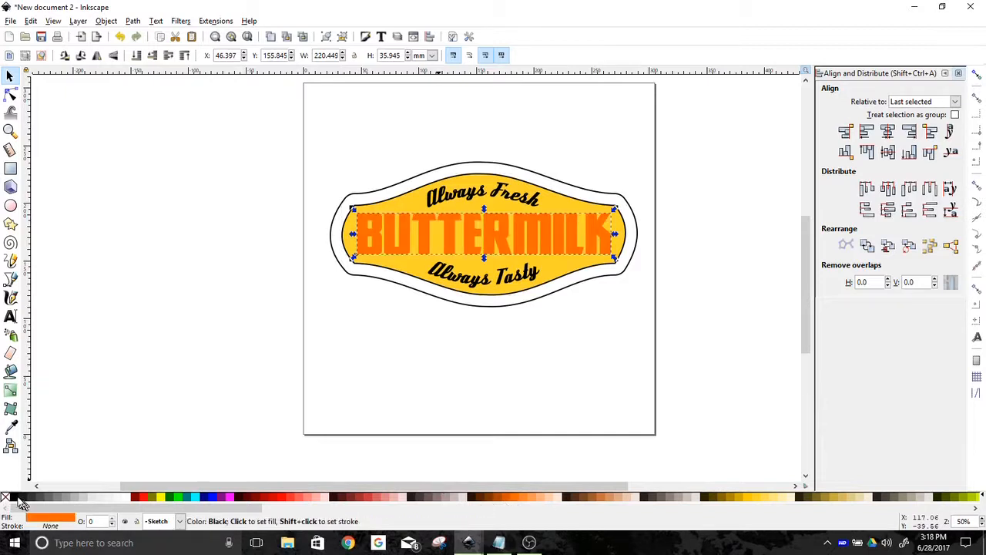
{"action": "left_click", "coordinate": [13, 497], "text": "shift"}
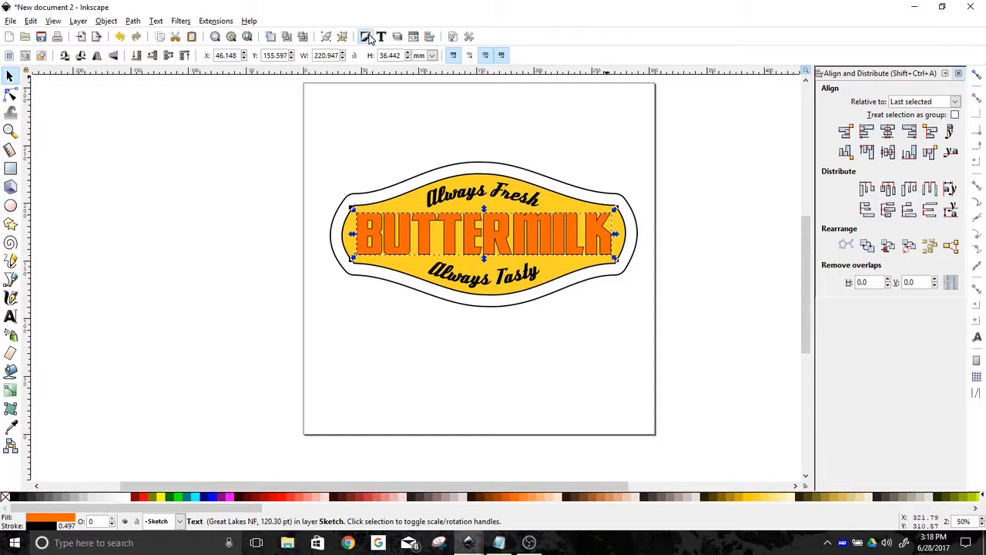
Set the BUTTERMILK stroke width to 0.997 mm in the stroke style settings
{"action": "left_click", "coordinate": [365, 36]}
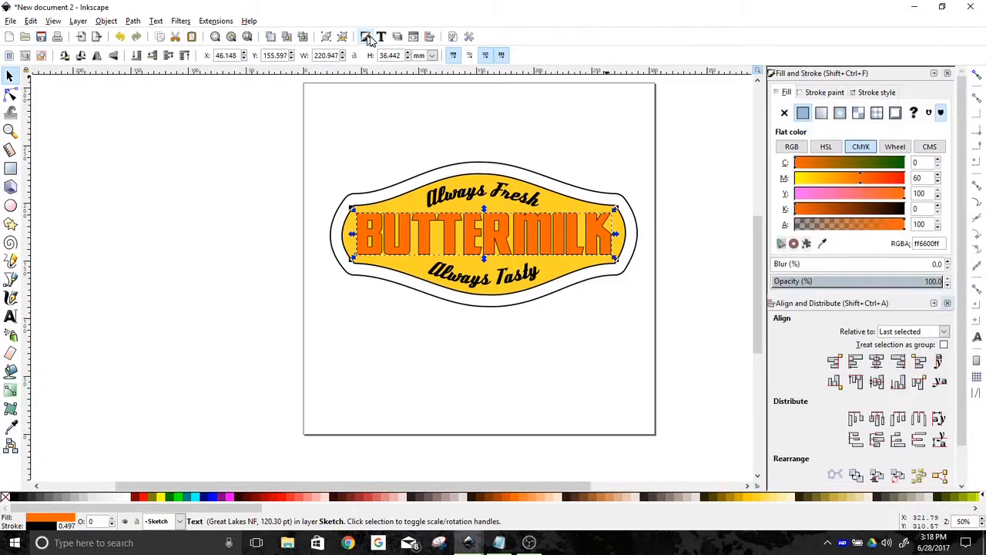
{"action": "left_click", "coordinate": [889, 93]}
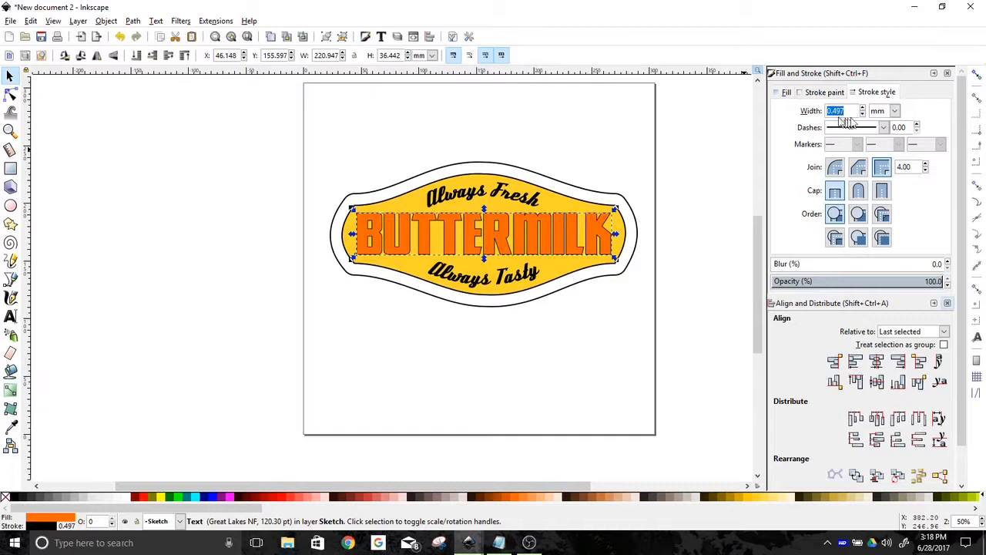
{"action": "left_click", "coordinate": [863, 108]}
{"action": "left_click", "coordinate": [862, 109]}
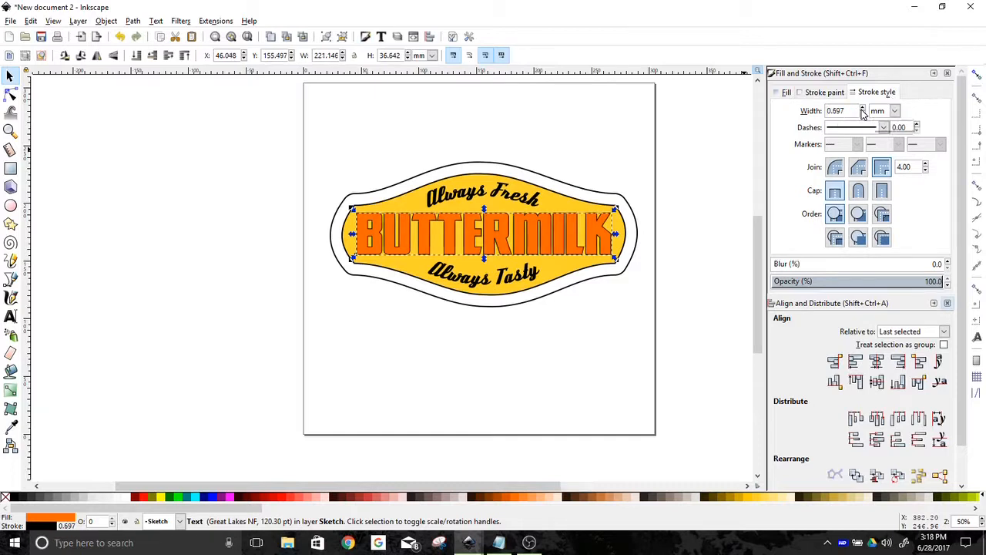
{"action": "left_click", "coordinate": [863, 109]}
{"action": "left_click", "coordinate": [862, 109]}
{"action": "left_click", "coordinate": [862, 109]}
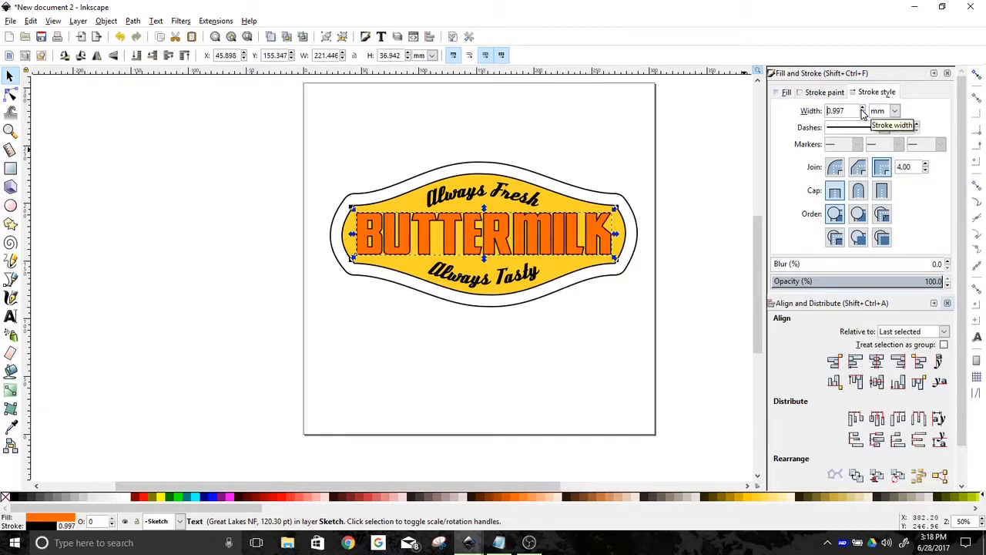
Send the outer offset border to the bottom and fill it red
{"action": "left_click", "coordinate": [436, 171]}
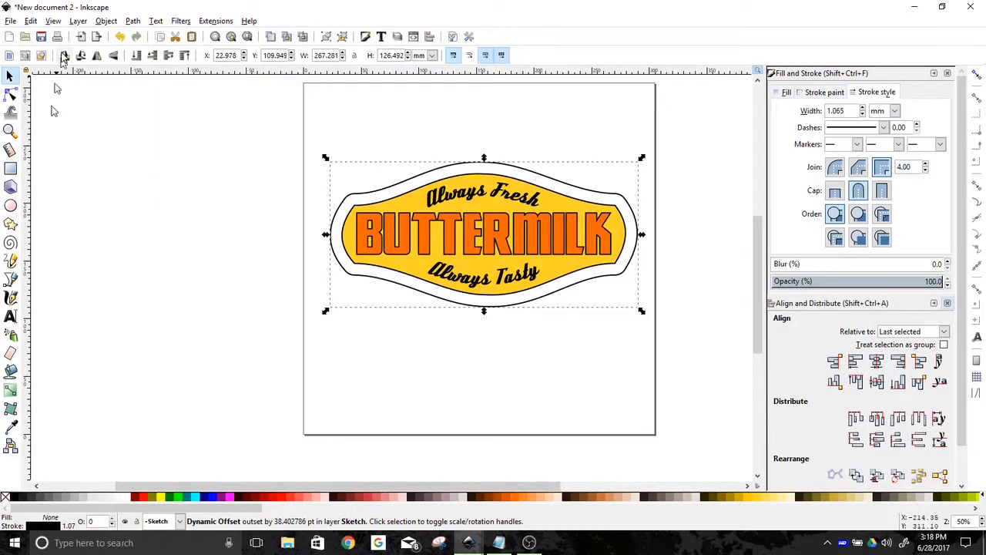
{"action": "left_click", "coordinate": [137, 62]}
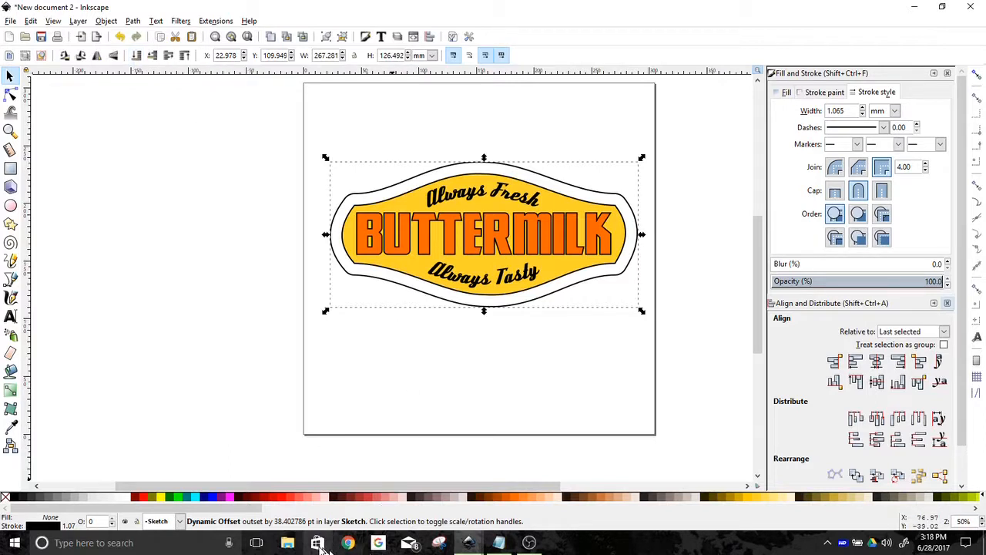
{"action": "left_click", "coordinate": [286, 497]}
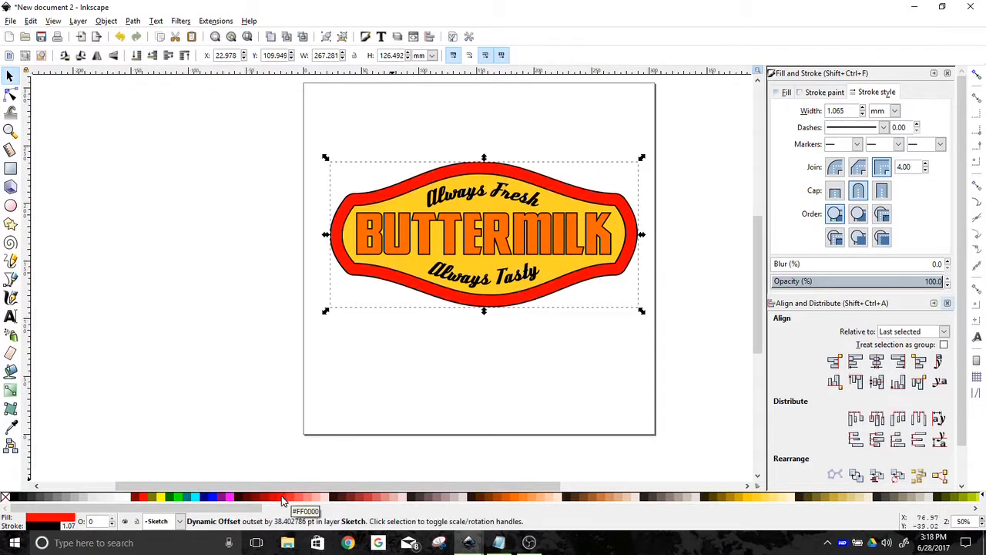
{"action": "left_click", "coordinate": [524, 408]}
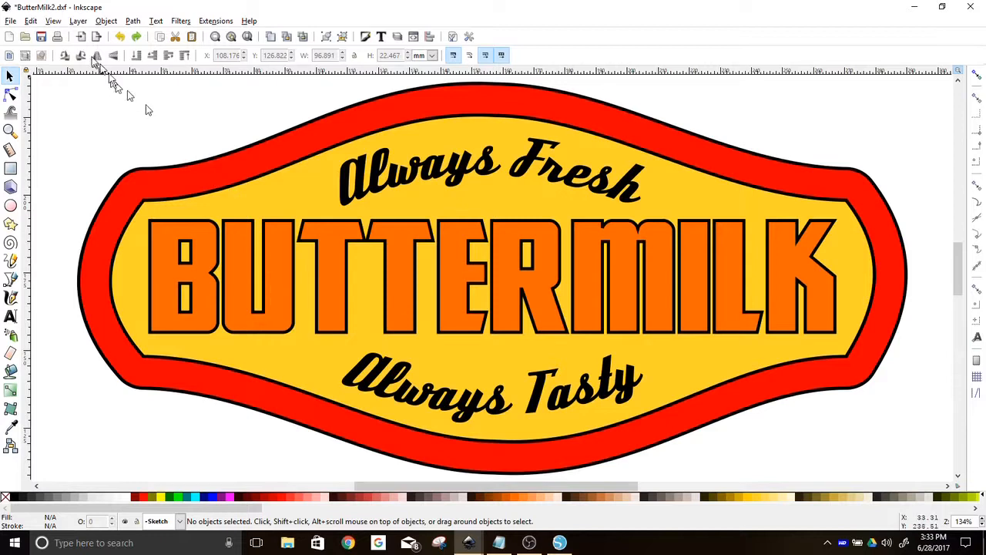
Switch the canvas to outline display mode
{"action": "left_click", "coordinate": [58, 21]}
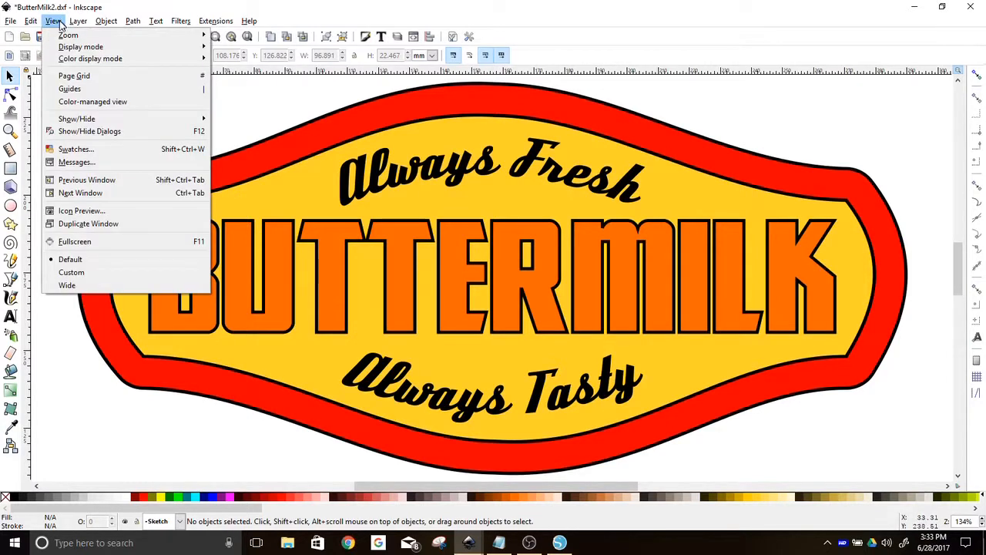
{"action": "mouse_move", "coordinate": [84, 47]}
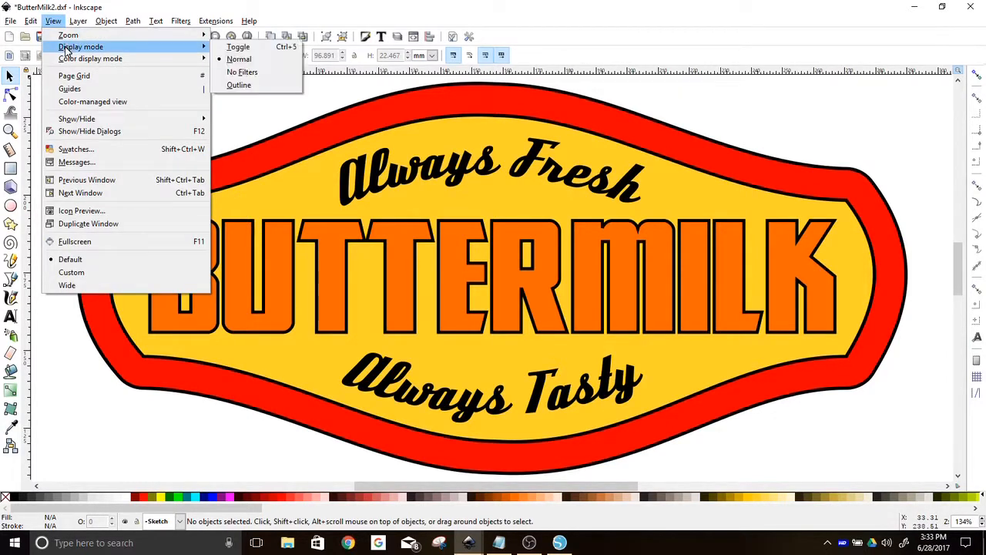
{"action": "left_click", "coordinate": [259, 87]}
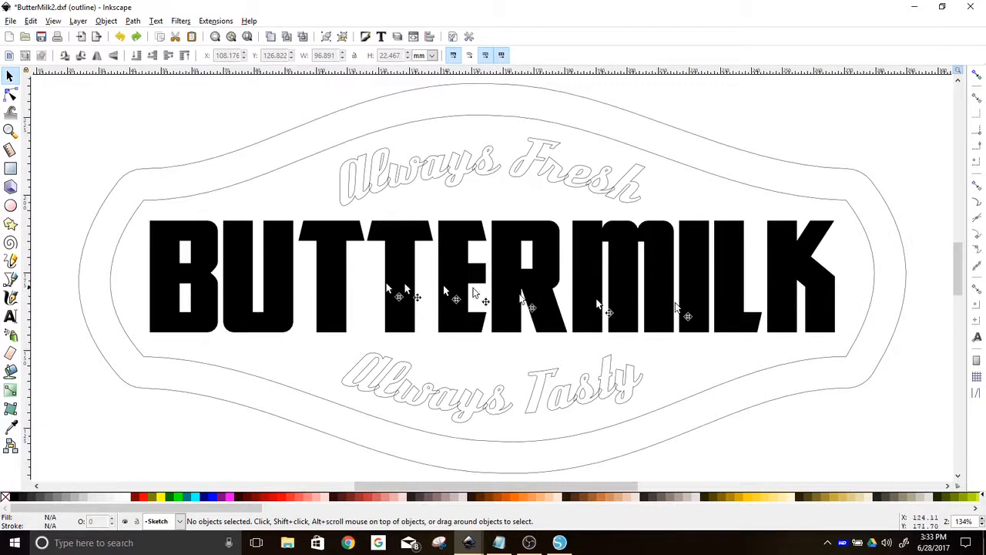
Convert the BUTTERMILK text to paths
{"action": "left_click", "coordinate": [236, 278]}
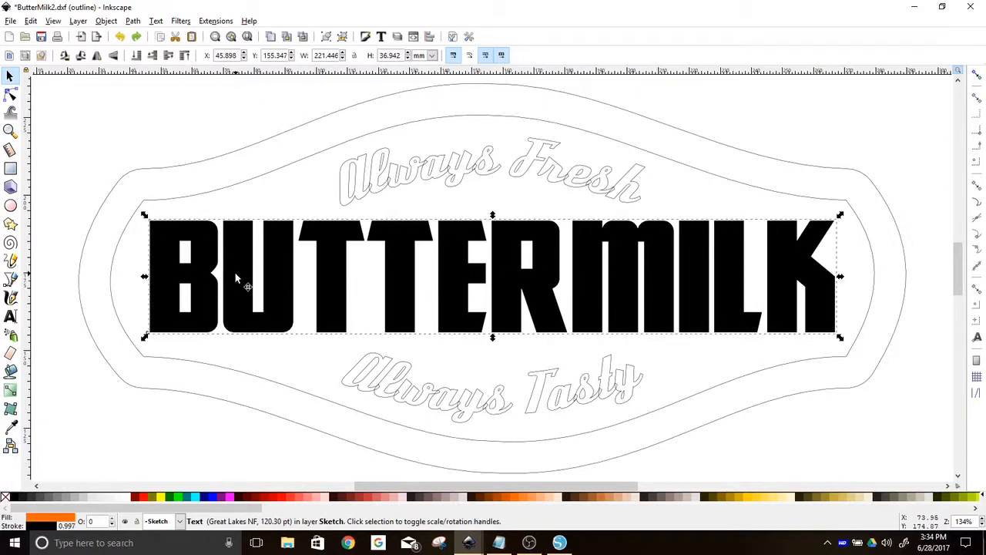
{"action": "left_click", "coordinate": [133, 21]}
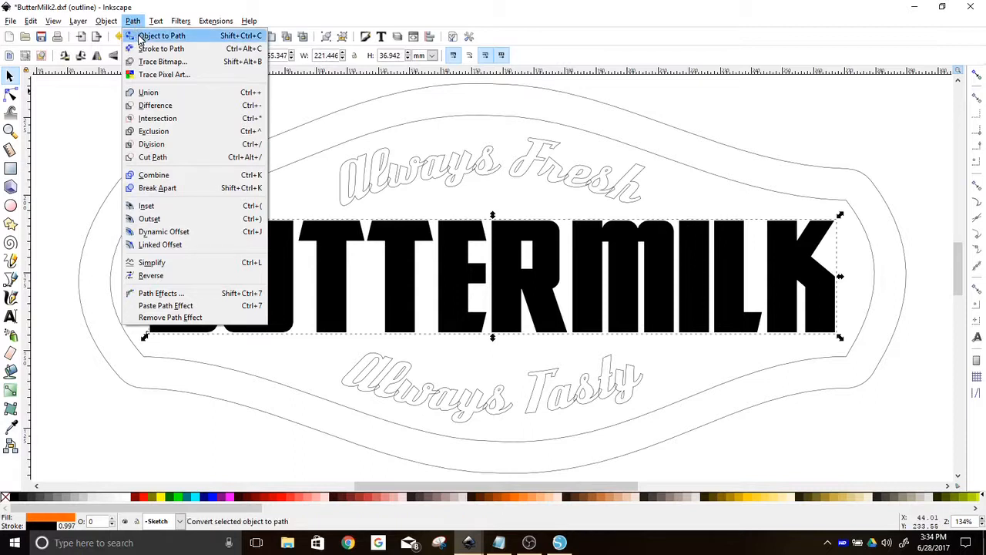
{"action": "left_click", "coordinate": [139, 36]}
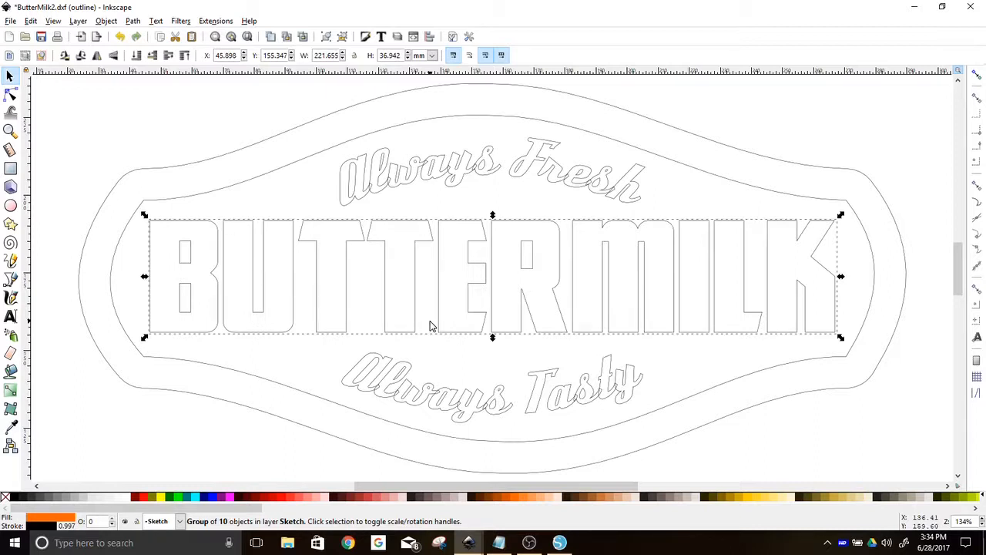
{"action": "left_click", "coordinate": [431, 171]}
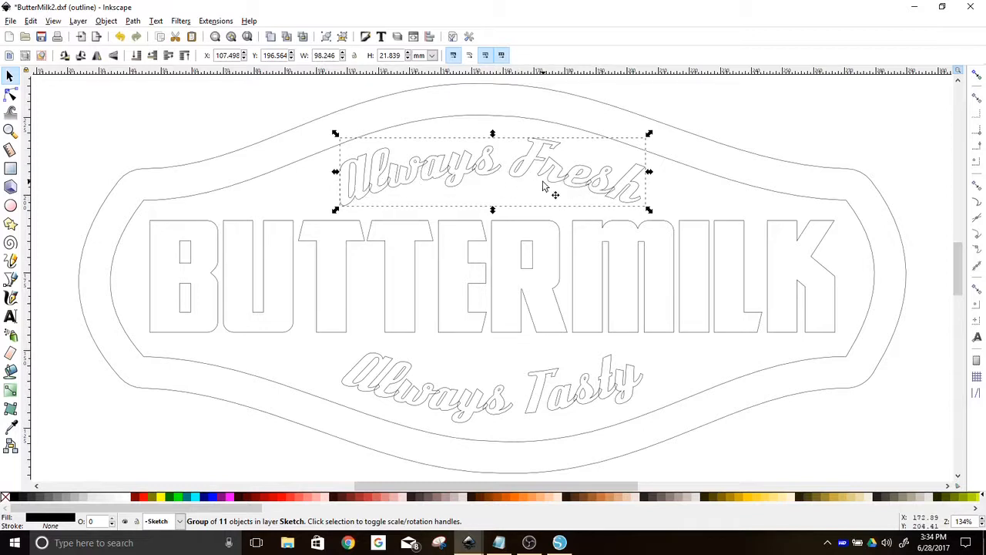
{"action": "left_click", "coordinate": [107, 21]}
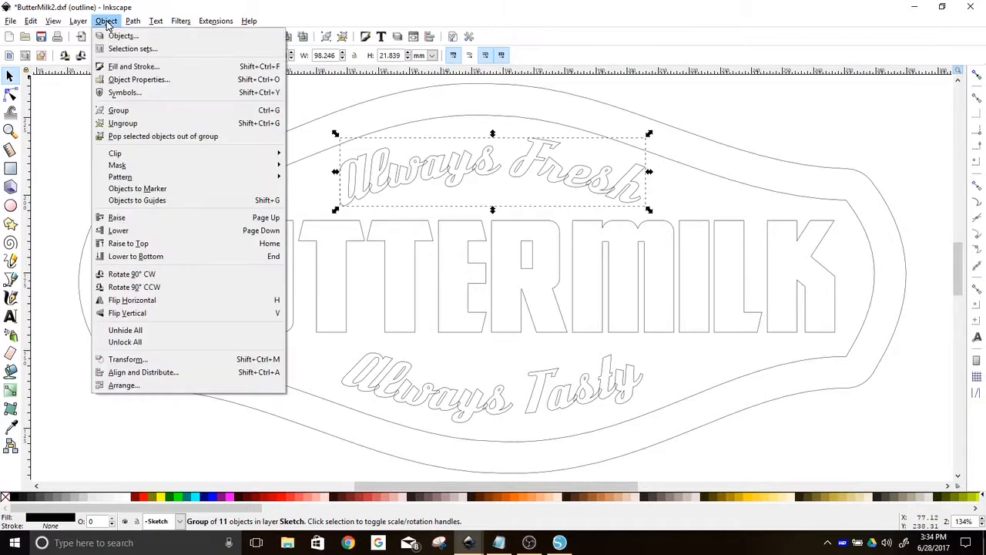
{"action": "left_click", "coordinate": [108, 125]}
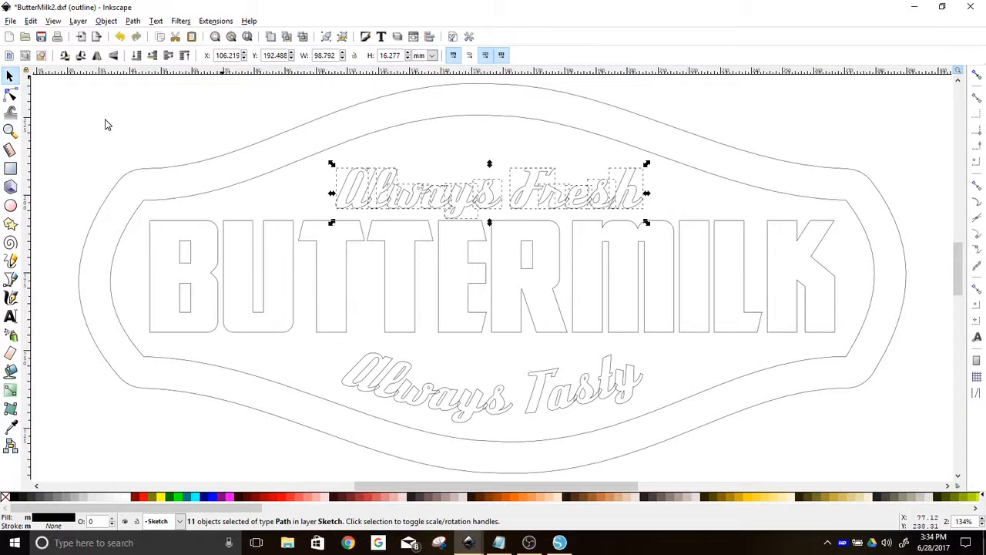
{"action": "key", "text": "ctrl+z"}
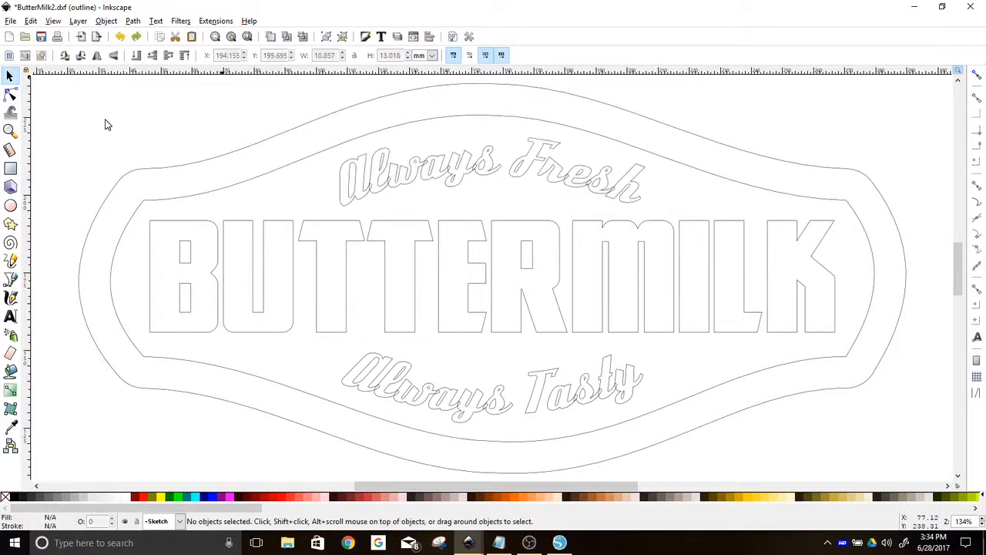
{"action": "left_click", "coordinate": [133, 21]}
{"action": "left_click", "coordinate": [139, 36]}
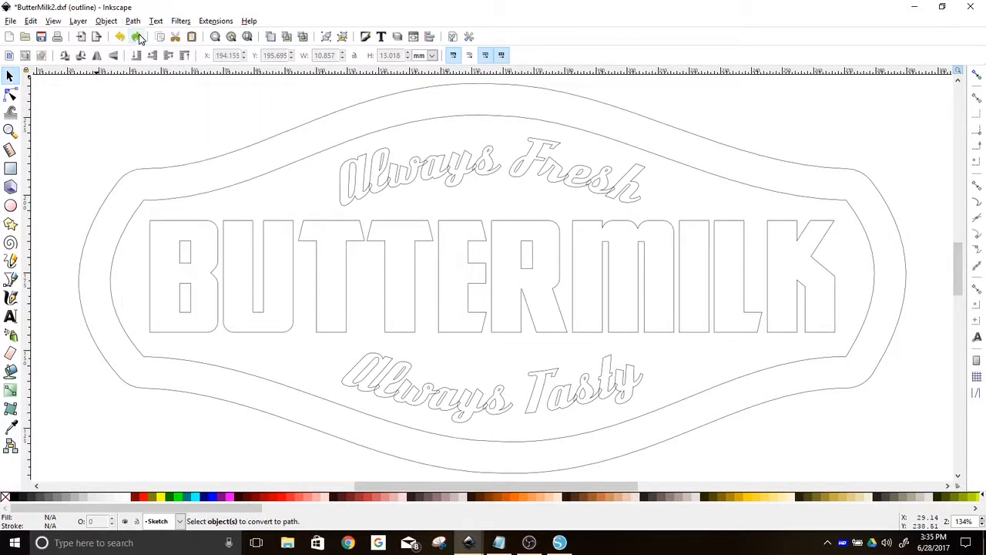
{"action": "left_click", "coordinate": [107, 21]}
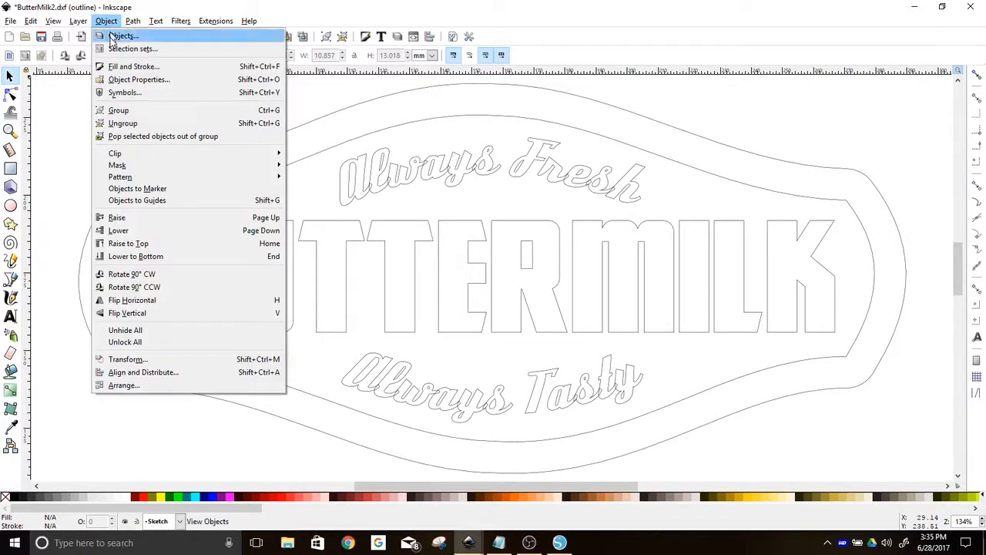
{"action": "left_click", "coordinate": [125, 124]}
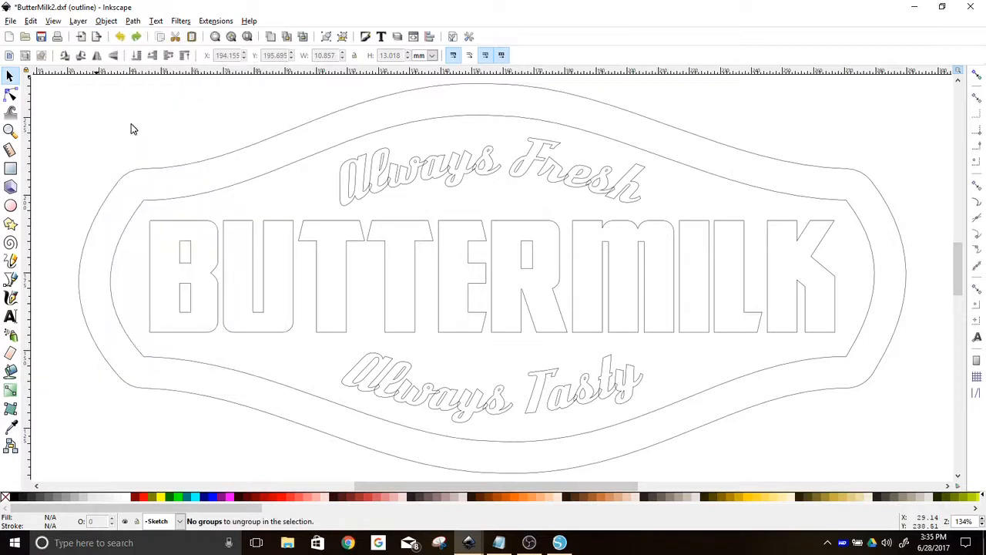
Convert the Always Fresh text to paths, ungroup the letters and union them into a single path
{"action": "left_click", "coordinate": [362, 171]}
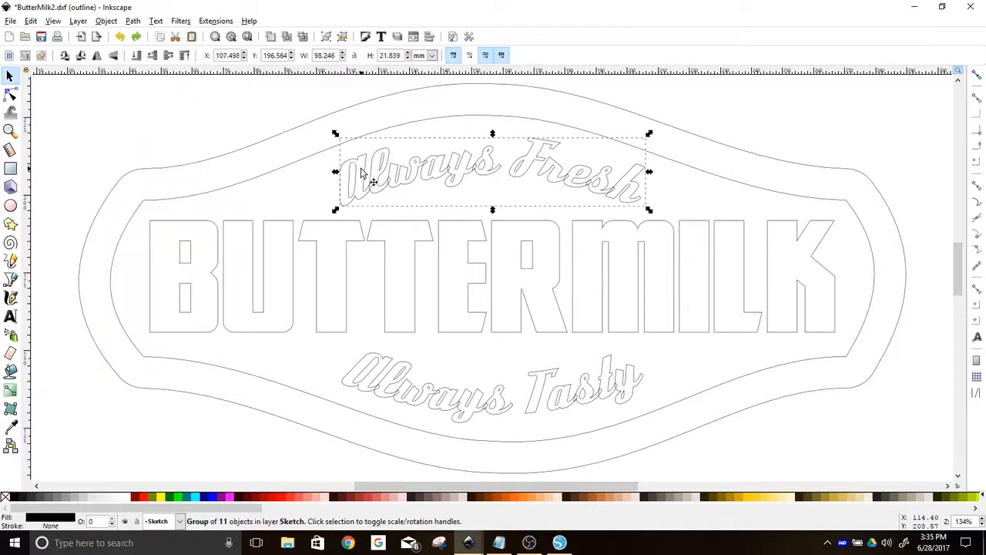
{"action": "left_click", "coordinate": [132, 22]}
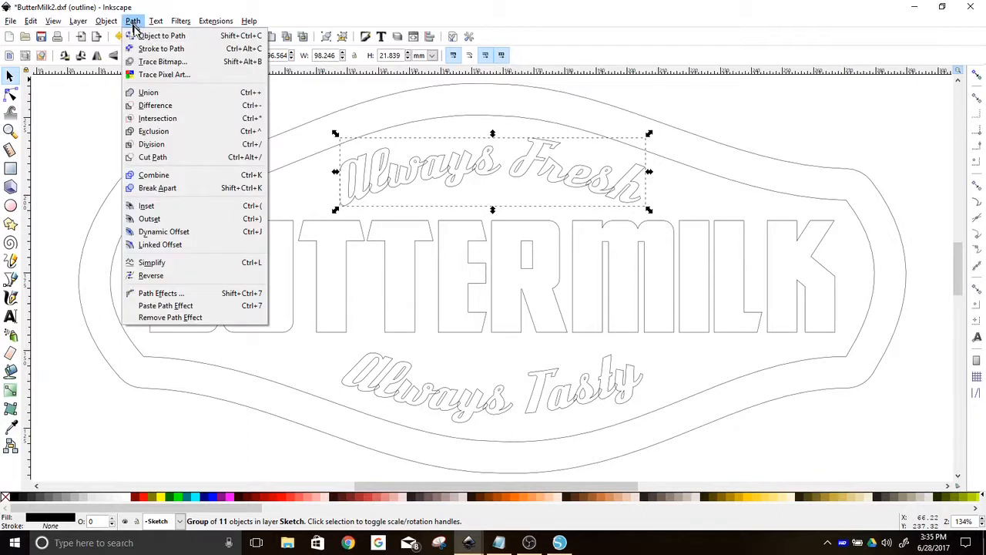
{"action": "left_click", "coordinate": [141, 37]}
{"action": "left_click", "coordinate": [108, 22]}
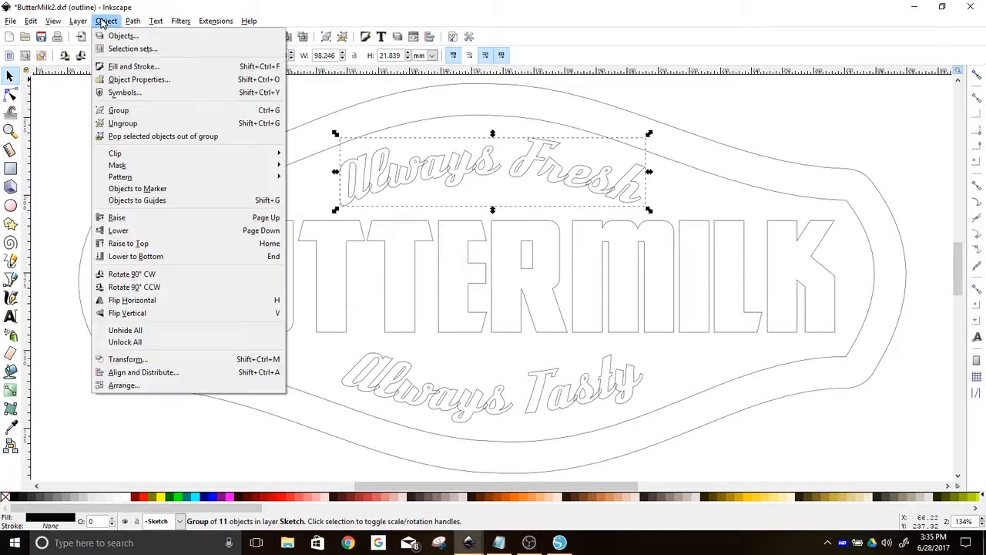
{"action": "left_click", "coordinate": [121, 124]}
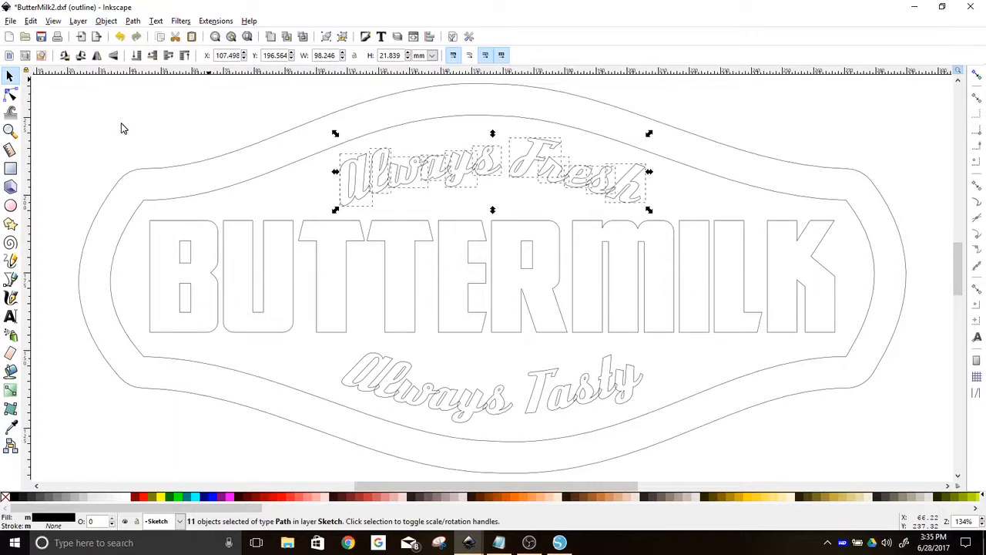
{"action": "left_click", "coordinate": [132, 22]}
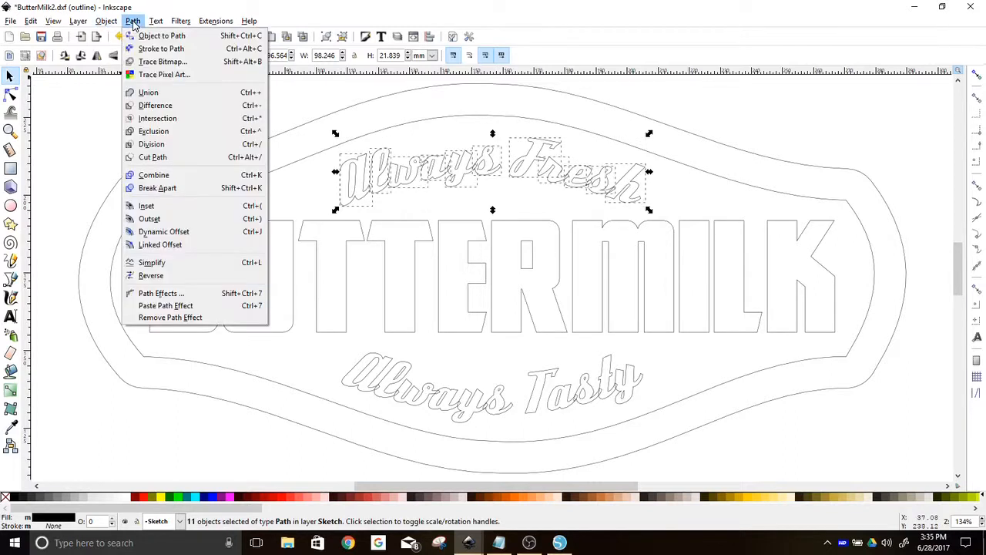
{"action": "left_click", "coordinate": [144, 92]}
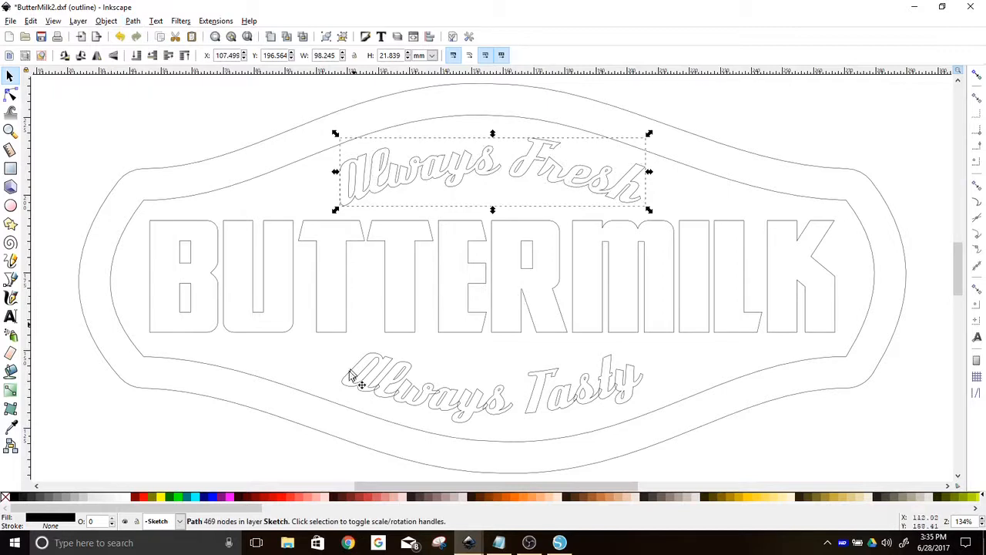
Convert the Always Tasty text to paths, ungroup the letters and union them into a single path
{"action": "left_click", "coordinate": [462, 411]}
{"action": "left_click", "coordinate": [132, 21]}
{"action": "left_click", "coordinate": [137, 35]}
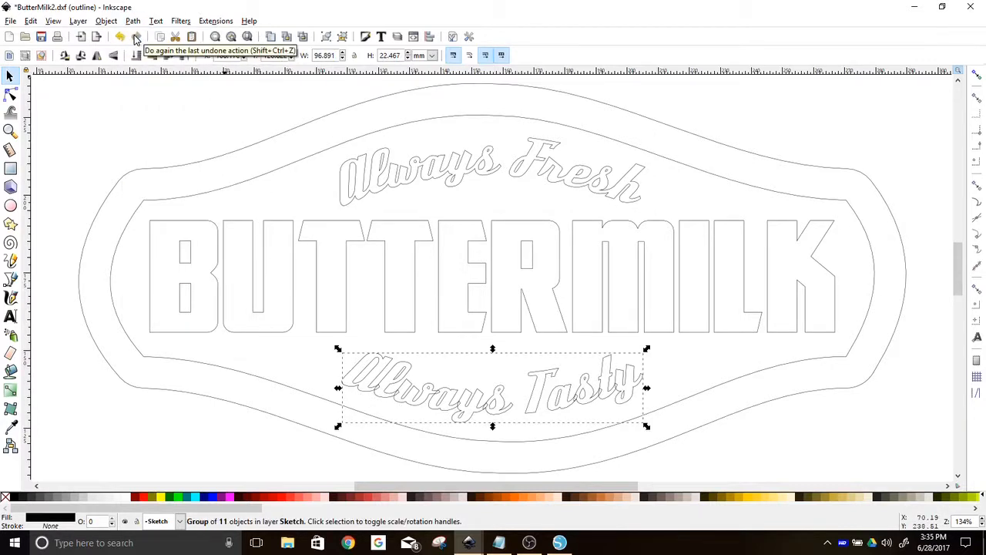
{"action": "left_click", "coordinate": [106, 22]}
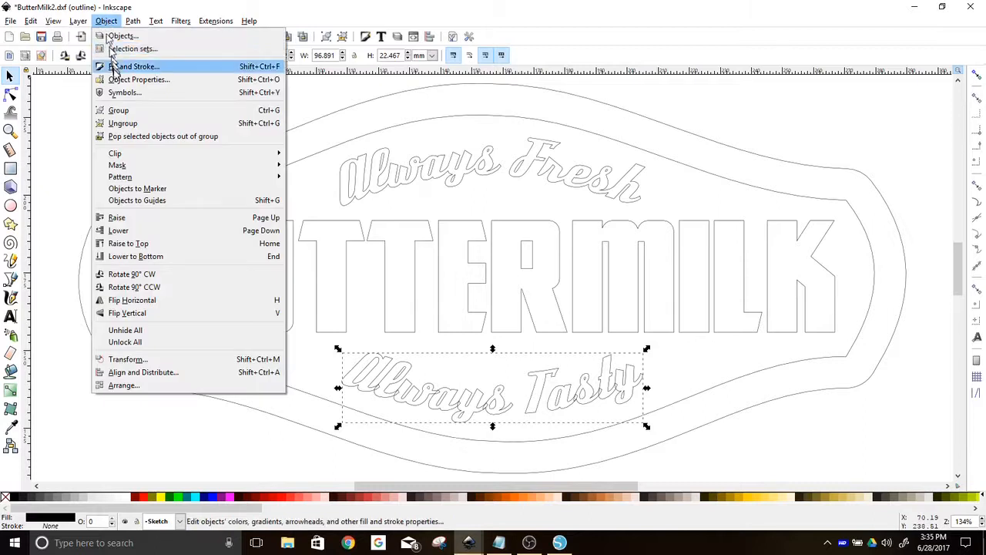
{"action": "left_click", "coordinate": [122, 123]}
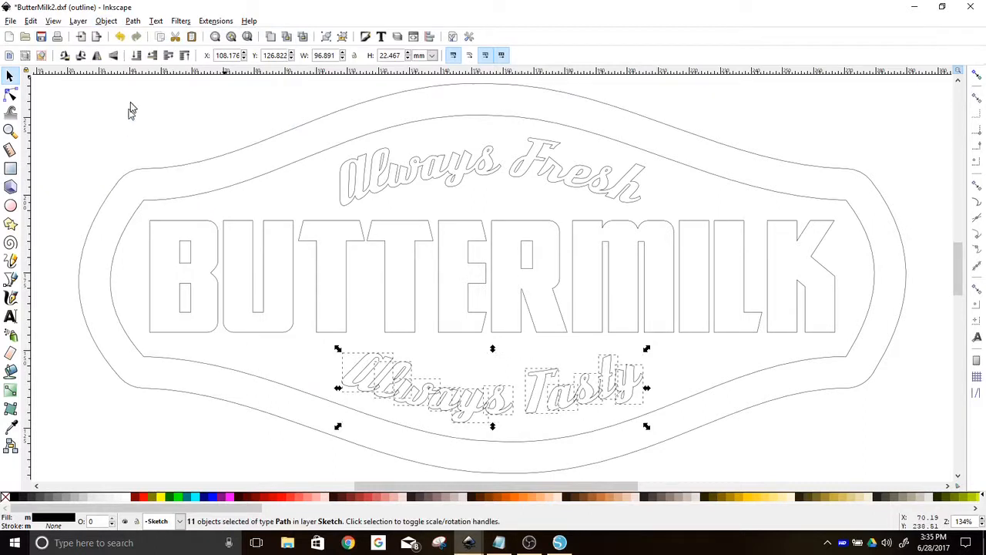
{"action": "left_click", "coordinate": [133, 21]}
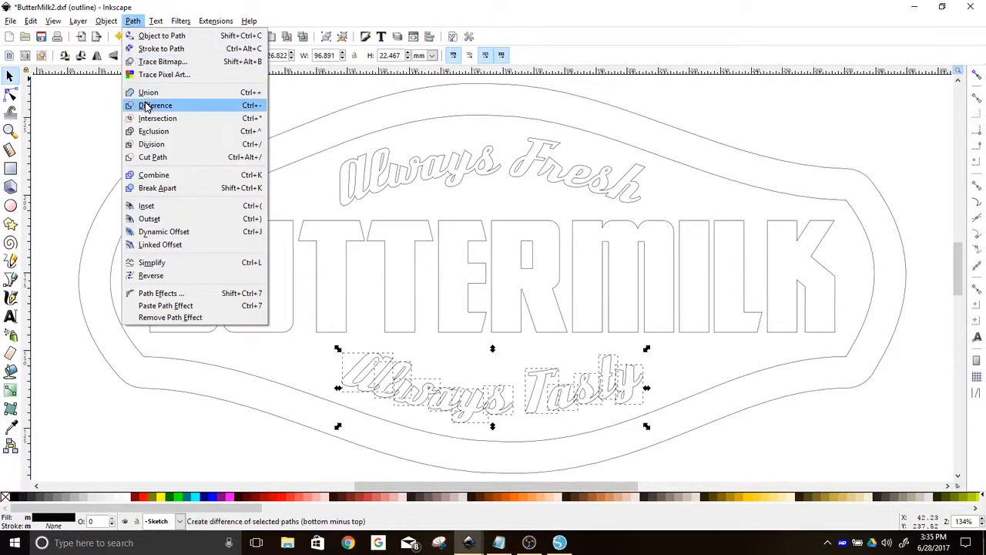
{"action": "left_click", "coordinate": [148, 93]}
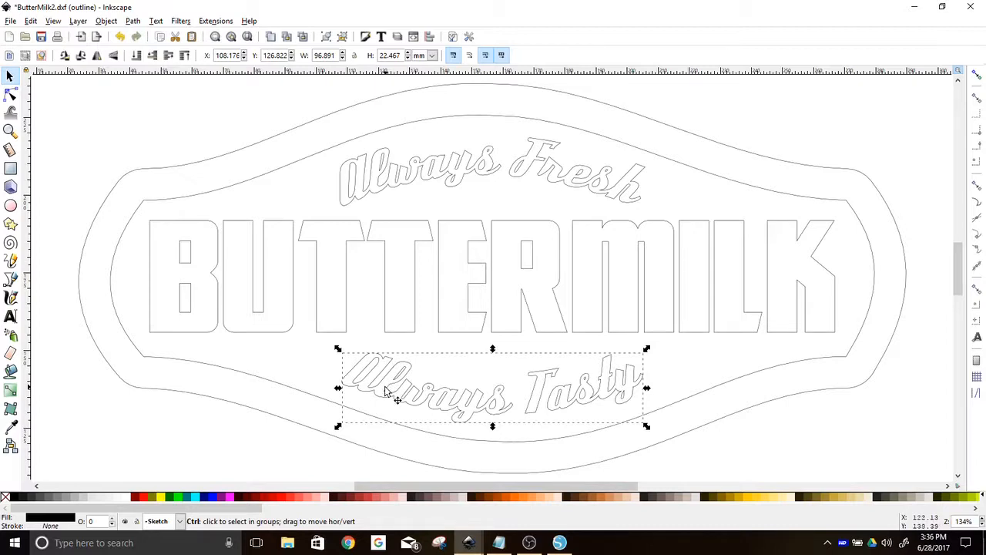
Zoom in and inspect the merged script letter outlines up close
{"action": "scroll", "coordinate": [387, 393], "scroll_direction": "up", "scroll_amount": 6}
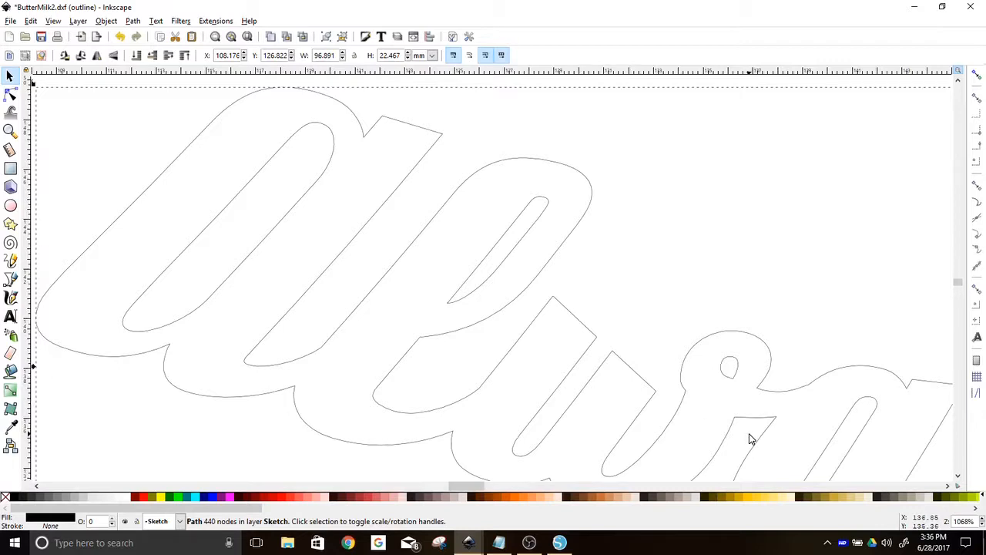
{"action": "left_click_drag", "start_coordinate": [753, 429], "coordinate": [115, 180]}
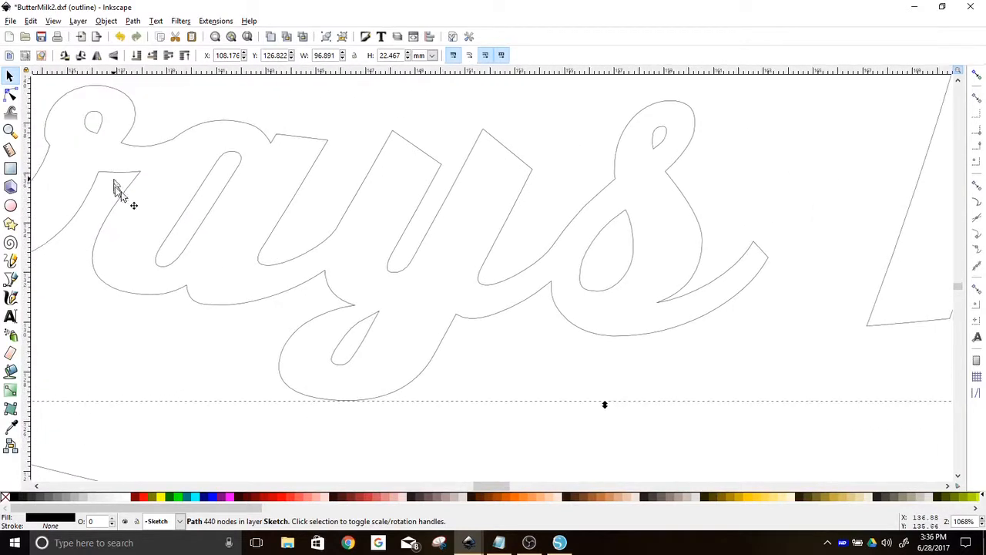
{"action": "left_click_drag", "start_coordinate": [898, 222], "coordinate": [128, 293]}
{"action": "left_click_drag", "start_coordinate": [790, 217], "coordinate": [635, 355]}
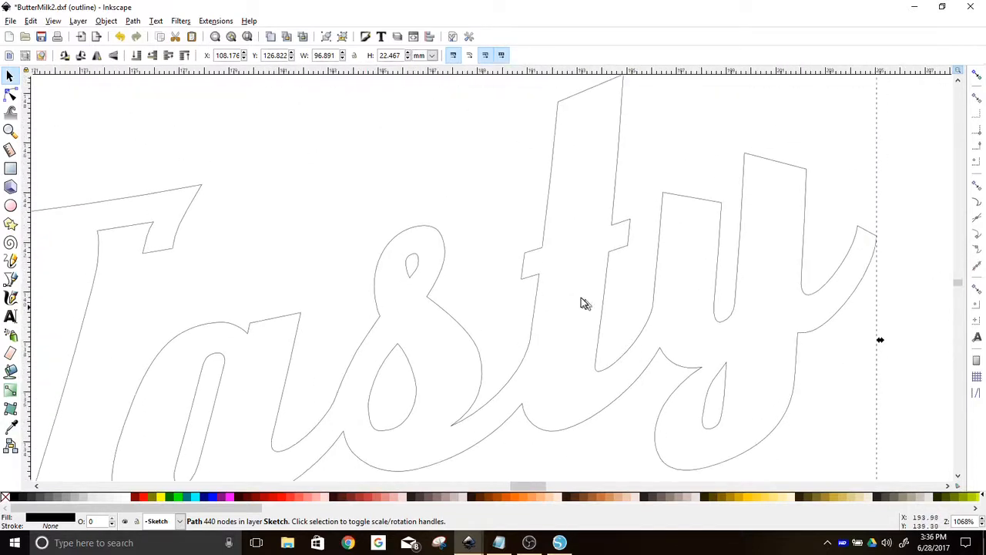
{"action": "scroll", "coordinate": [598, 310], "scroll_direction": "down", "scroll_amount": 10}
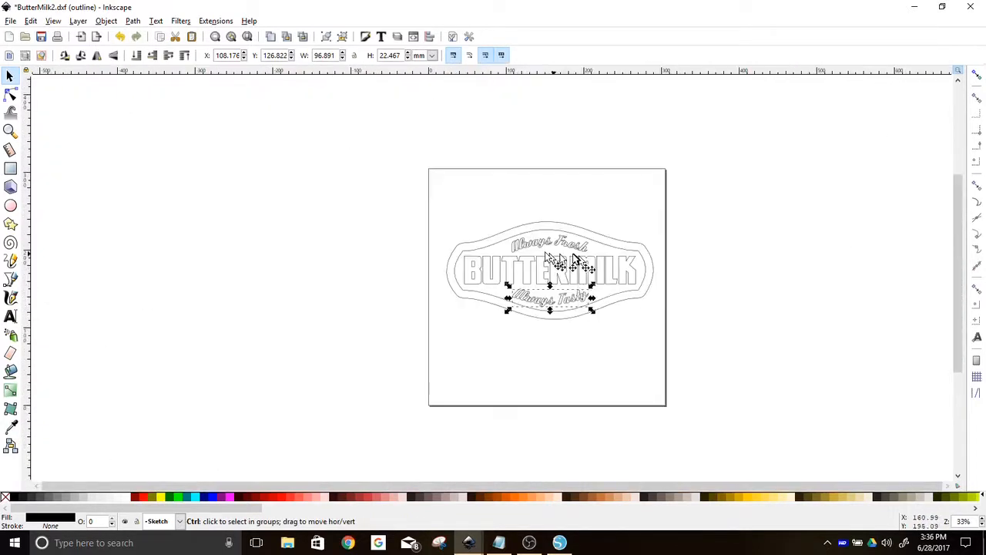
{"action": "scroll", "coordinate": [549, 255], "scroll_direction": "up", "scroll_amount": 10}
{"action": "left_click_drag", "start_coordinate": [549, 233], "coordinate": [220, 333]}
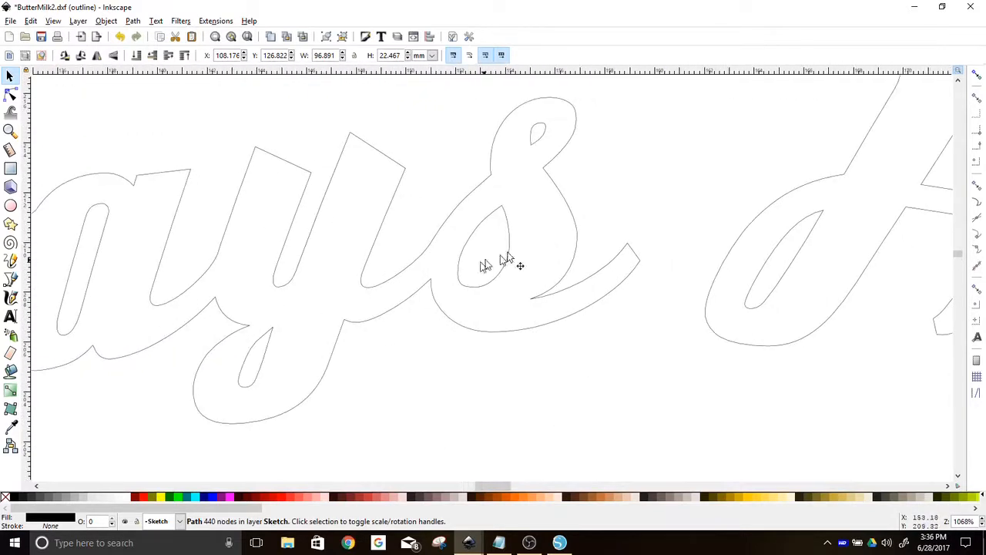
{"action": "left_click_drag", "start_coordinate": [843, 220], "coordinate": [205, 277]}
{"action": "left_click_drag", "start_coordinate": [738, 383], "coordinate": [480, 149]}
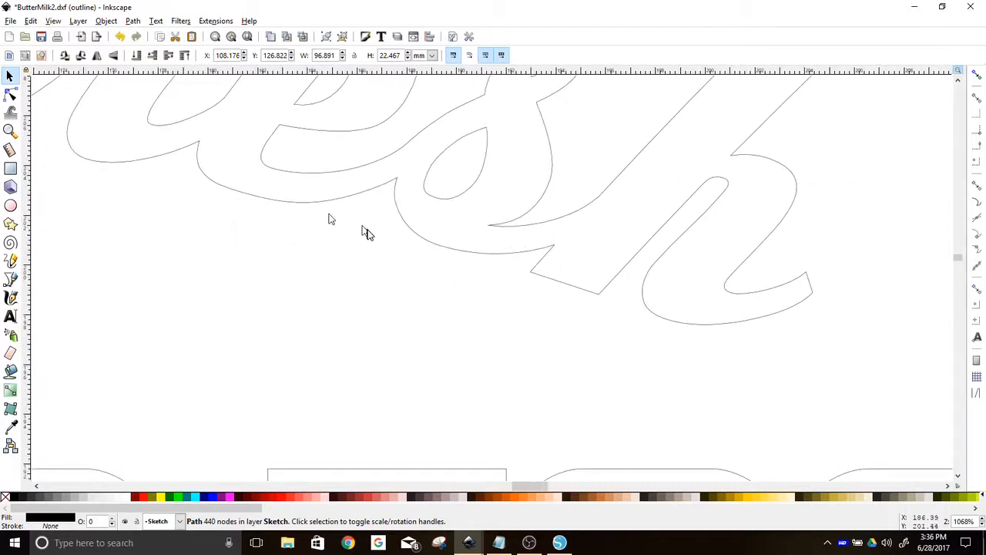
{"action": "key", "text": "4"}
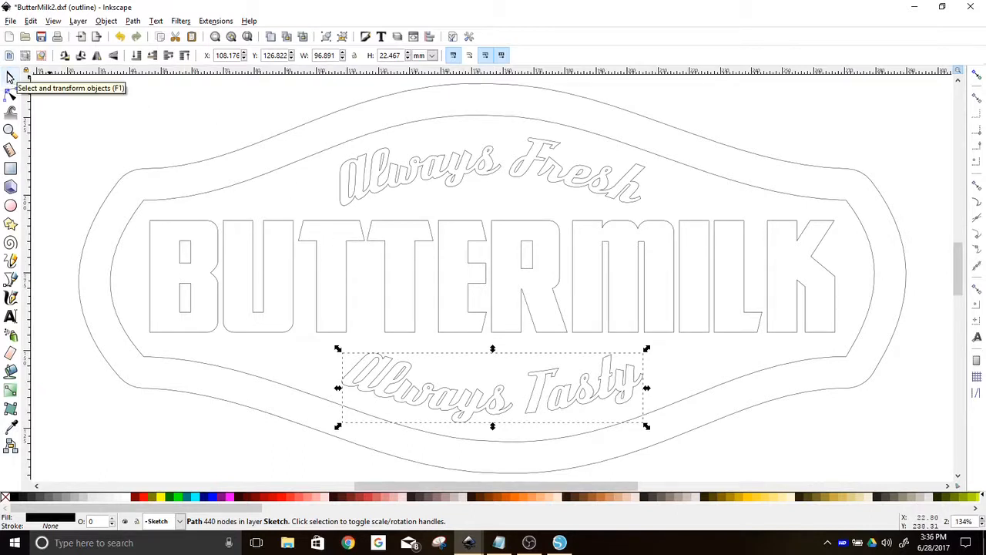
Save the drawing as ButterMilk2 in Desktop Cutting Plotter (AutoCAD DXF R14) format with mm base unit, replacing the existing file
{"action": "key", "text": "Escape"}
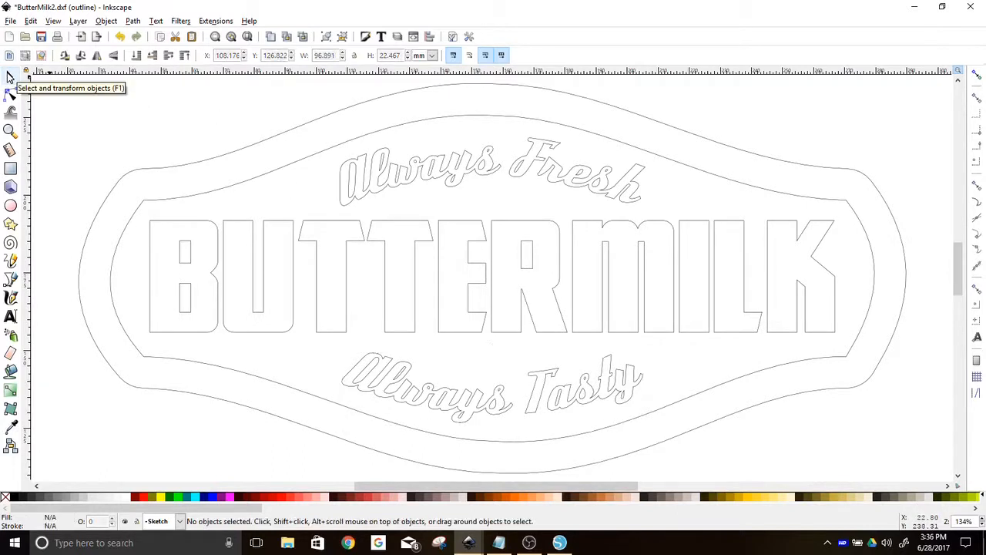
{"action": "left_click", "coordinate": [11, 21]}
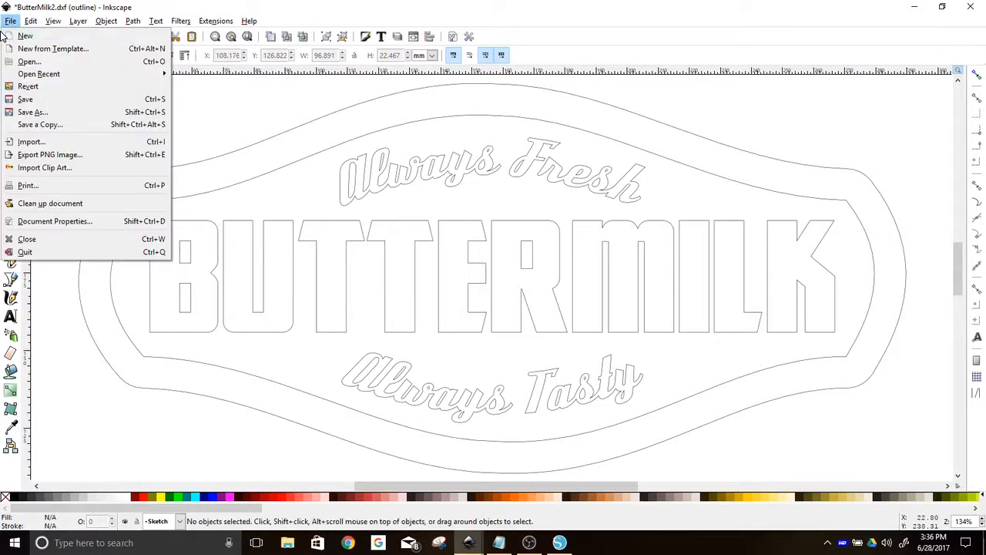
{"action": "left_click", "coordinate": [26, 113]}
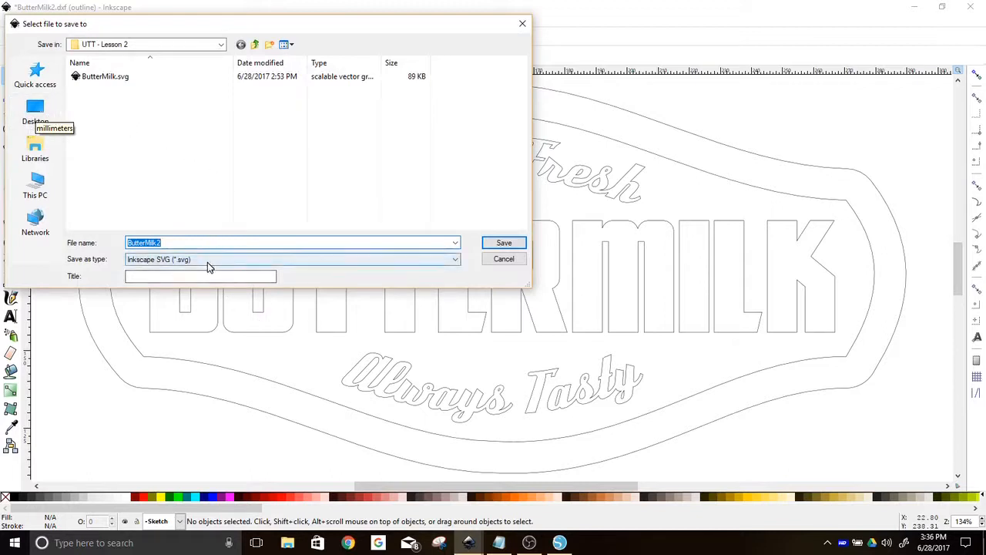
{"action": "left_click", "coordinate": [208, 262]}
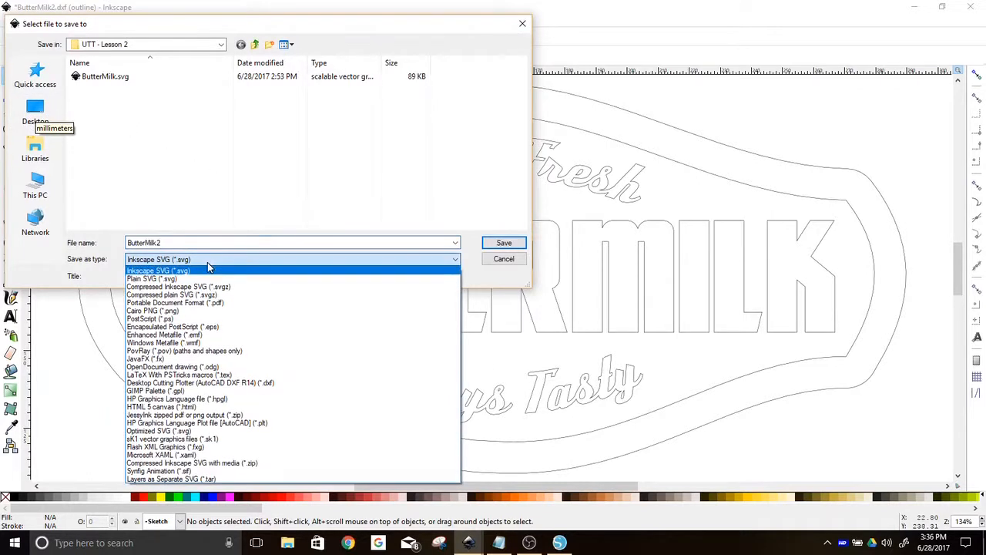
{"action": "left_click", "coordinate": [279, 384]}
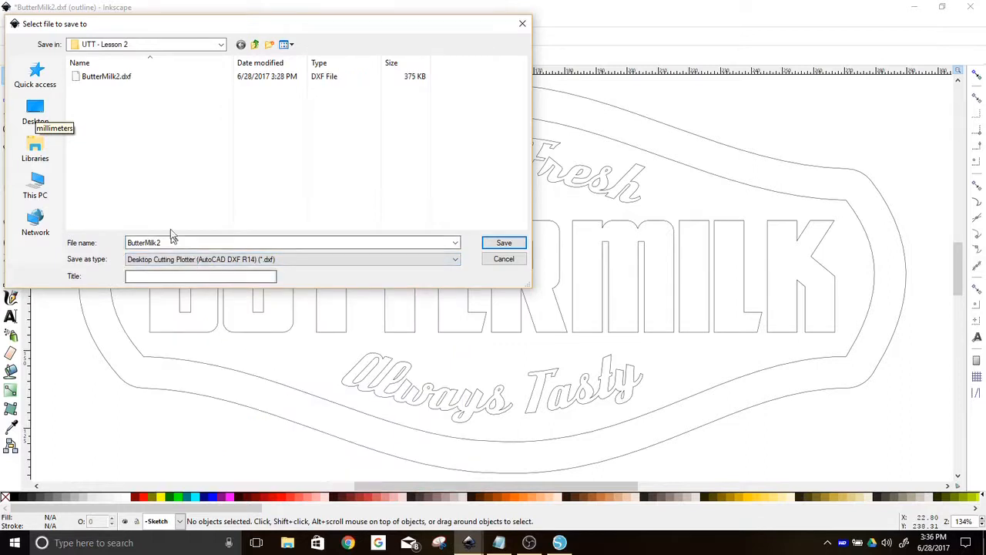
{"action": "left_click", "coordinate": [505, 246]}
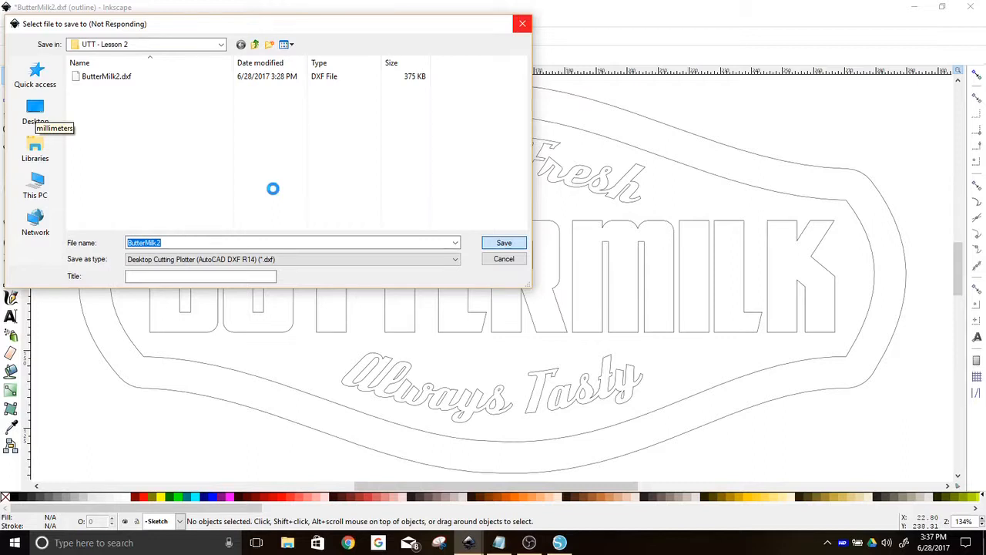
{"action": "left_click", "coordinate": [395, 233]}
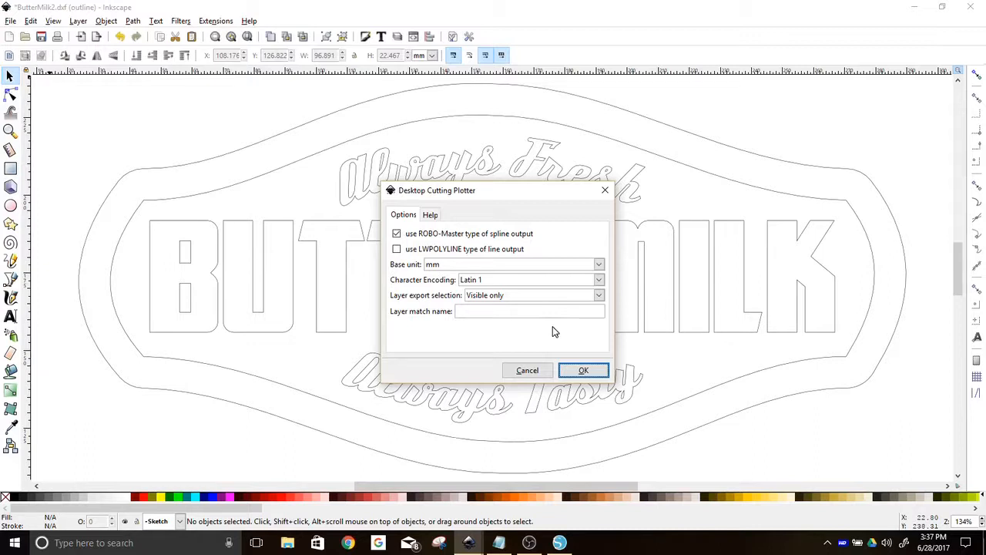
{"action": "left_click", "coordinate": [579, 370]}
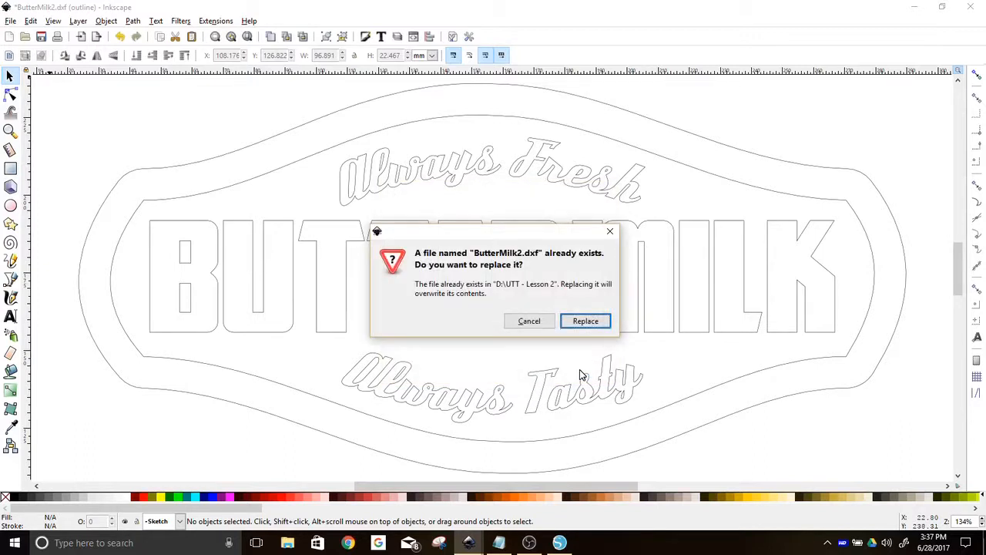
{"action": "left_click", "coordinate": [582, 322]}
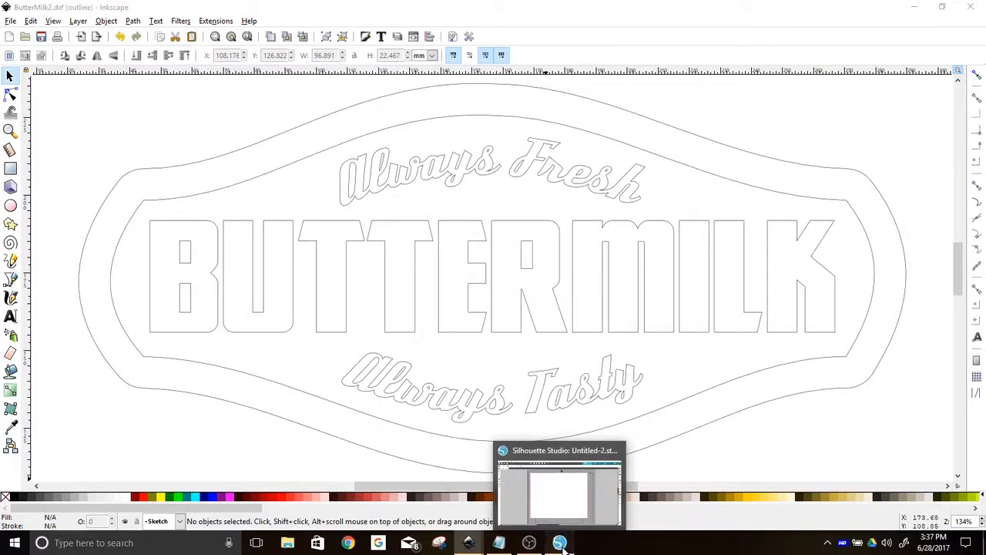
Switch to Silhouette Studio and open the ButterMilk2.dxf file from the UTT - Lesson 2 folder
{"action": "left_click", "coordinate": [560, 543]}
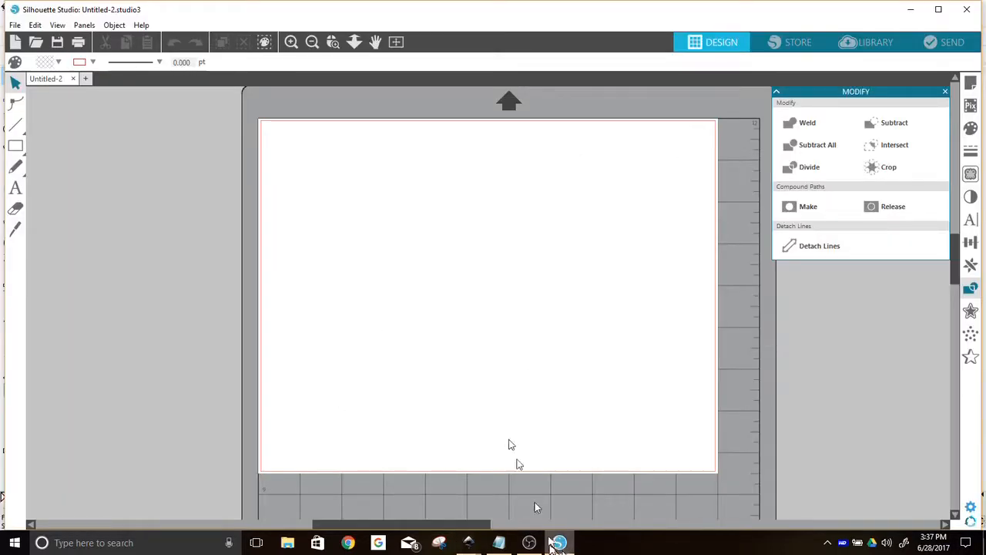
{"action": "left_click", "coordinate": [37, 43]}
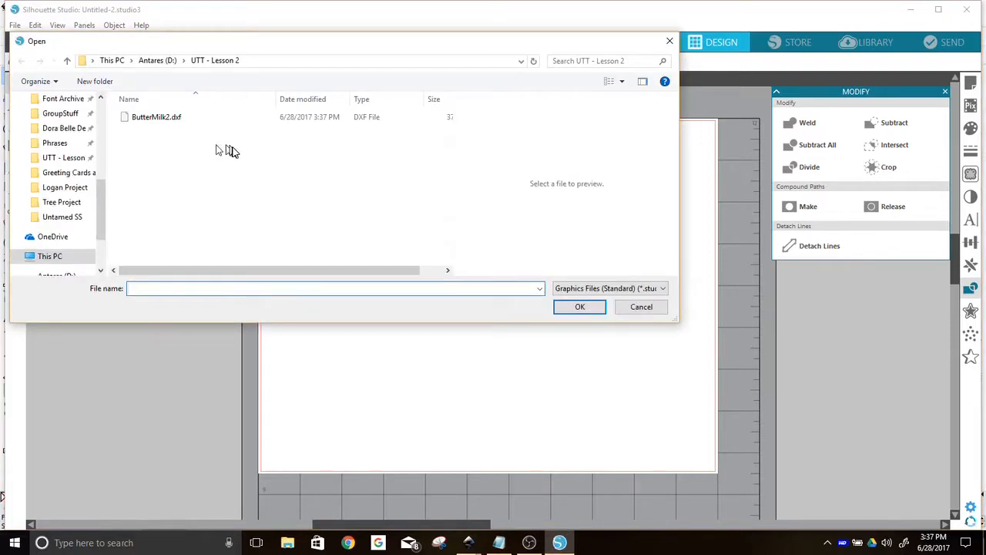
{"action": "left_click", "coordinate": [162, 119]}
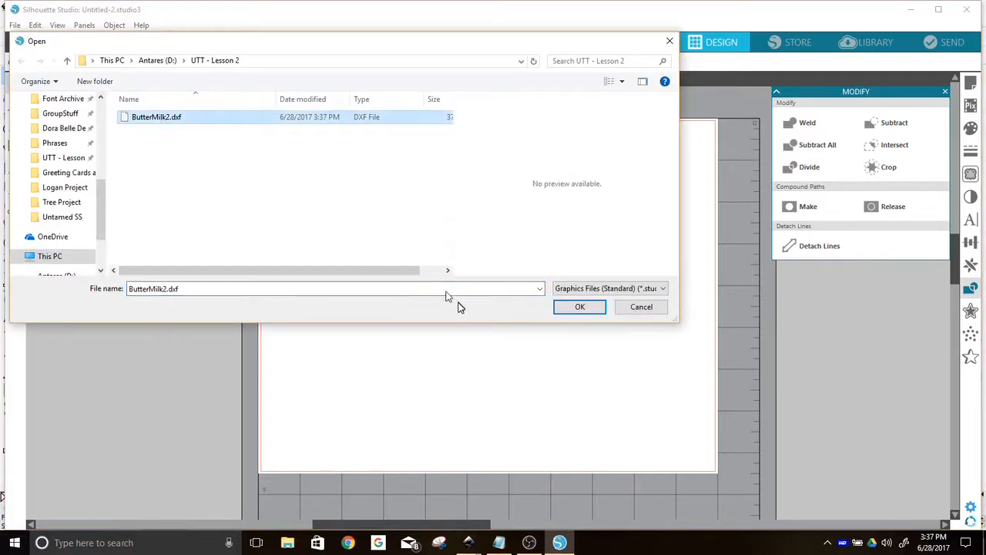
{"action": "left_click", "coordinate": [586, 309]}
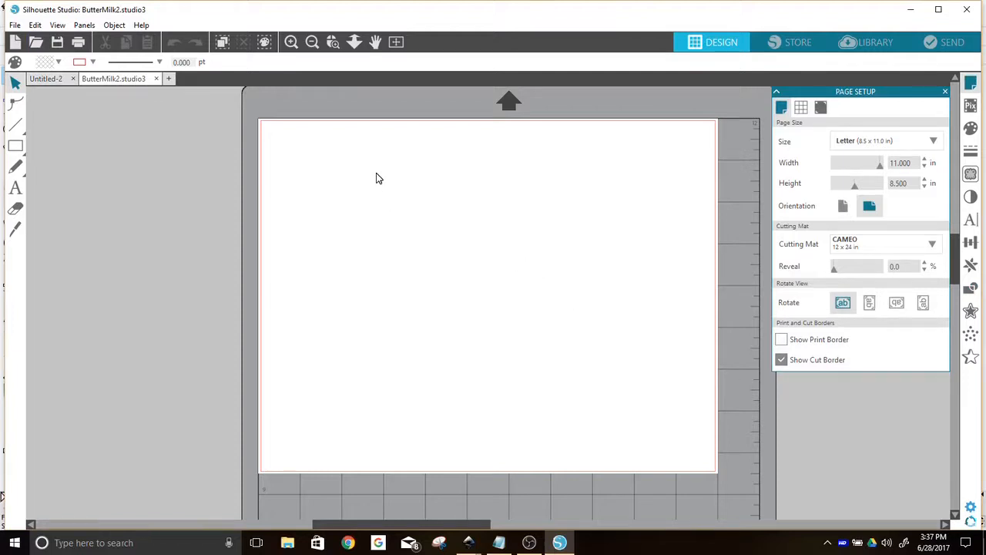
Select the imported label design and move it onto the cutting page
{"action": "scroll", "coordinate": [376, 173], "scroll_direction": "up", "scroll_amount": 2}
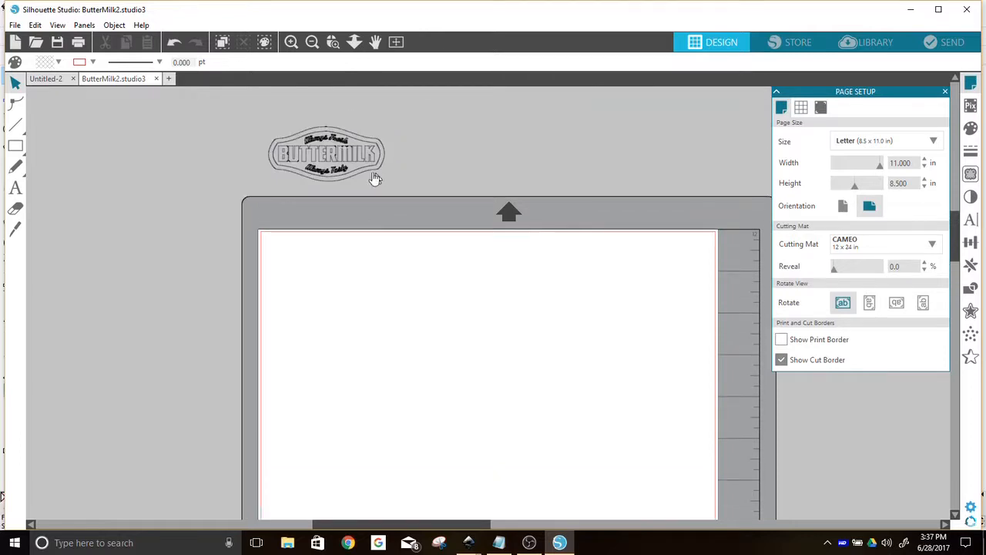
{"action": "left_click", "coordinate": [316, 154]}
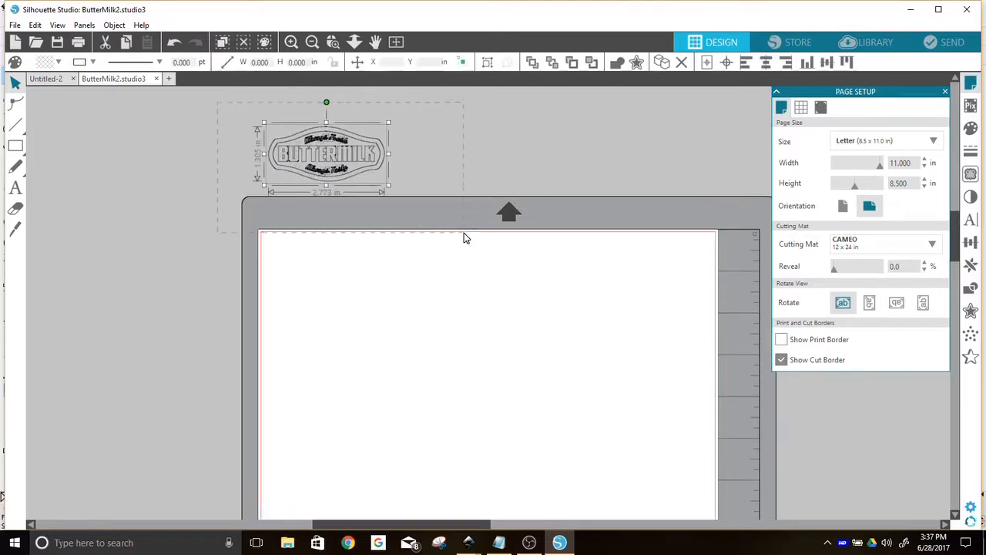
{"action": "left_click_drag", "start_coordinate": [324, 159], "coordinate": [413, 418]}
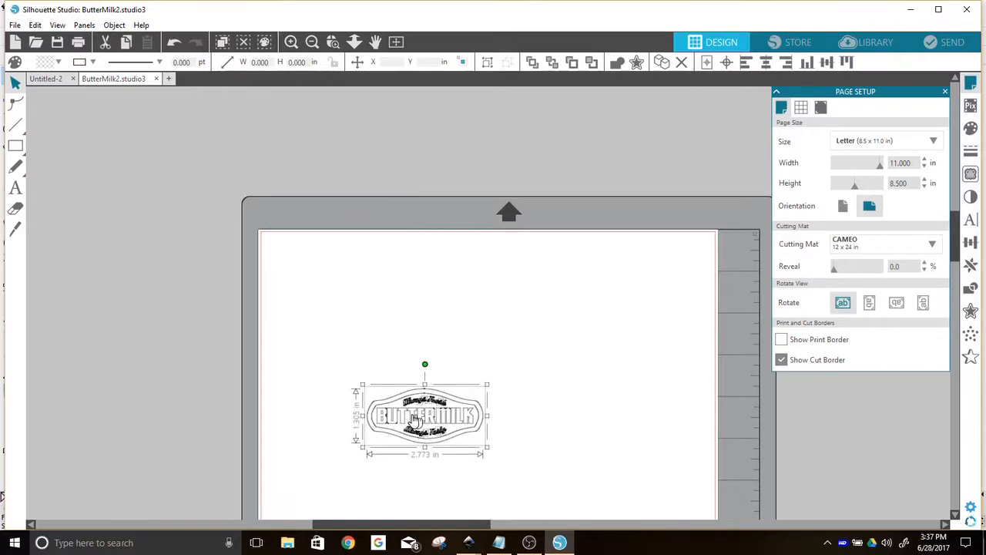
Scale the label up to about 10.7 in wide and position it near the top of the page
{"action": "scroll", "coordinate": [412, 419], "scroll_direction": "down", "scroll_amount": 3}
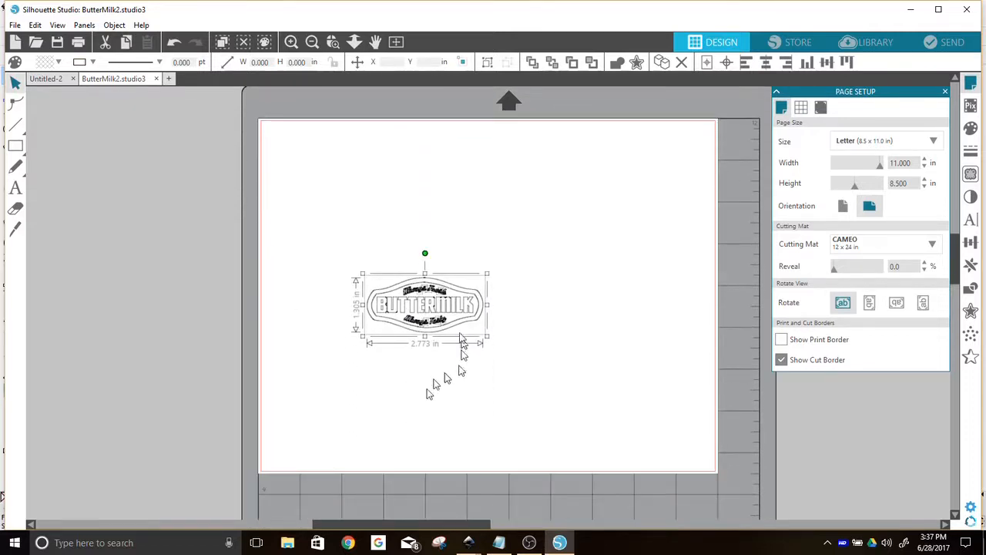
{"action": "left_click_drag", "start_coordinate": [362, 279], "coordinate": [290, 198]}
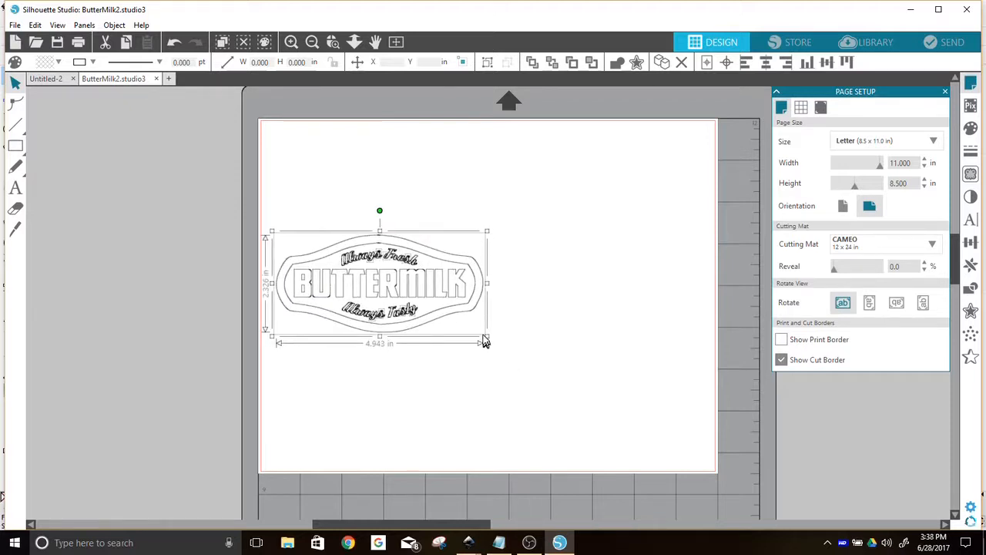
{"action": "left_click_drag", "start_coordinate": [561, 375], "coordinate": [568, 377]}
{"action": "left_click_drag", "start_coordinate": [487, 341], "coordinate": [729, 452]}
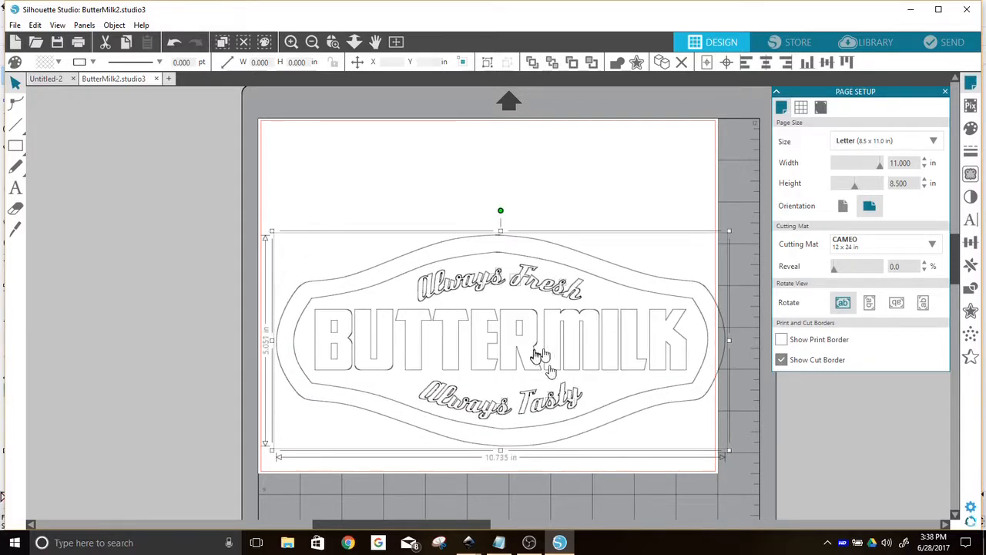
{"action": "left_click_drag", "start_coordinate": [558, 377], "coordinate": [545, 305]}
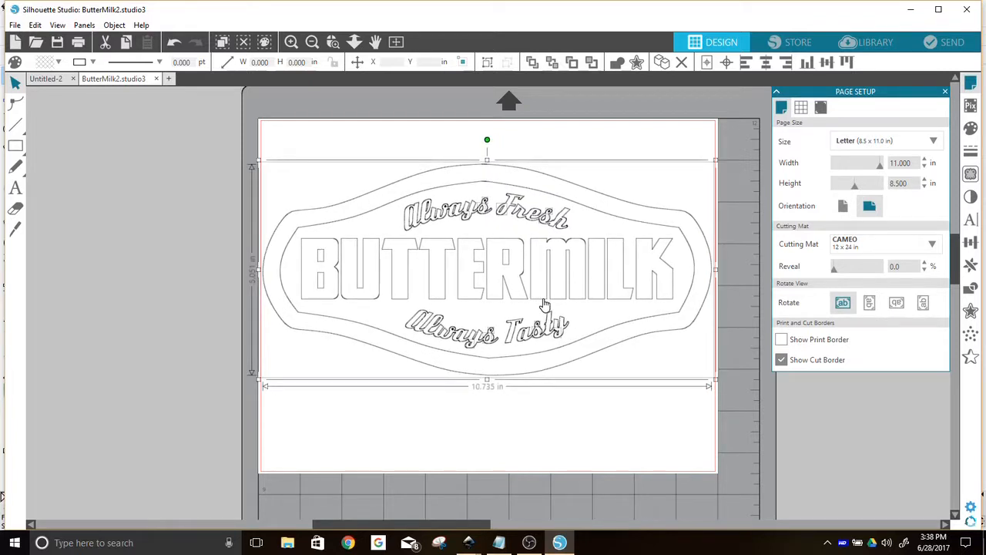
{"action": "left_click", "coordinate": [636, 424]}
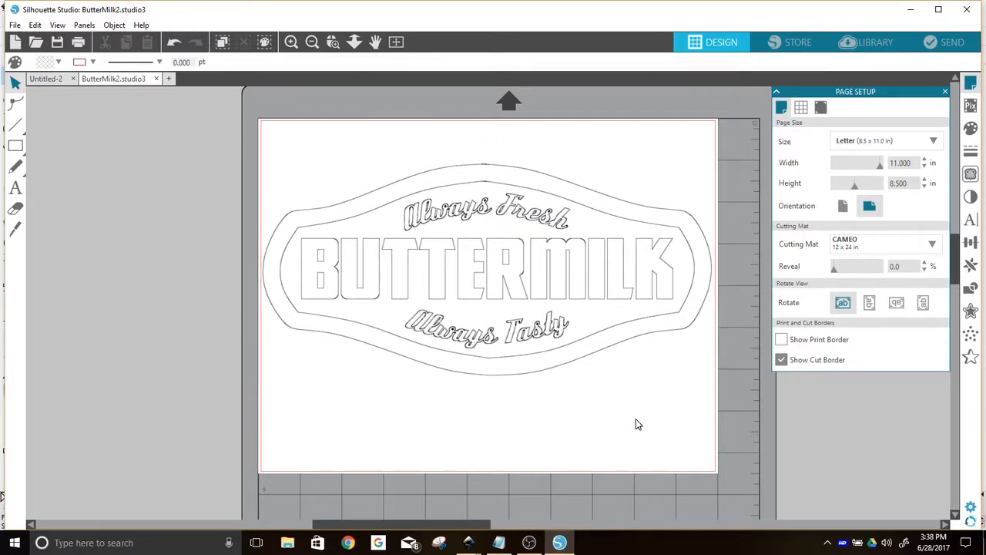